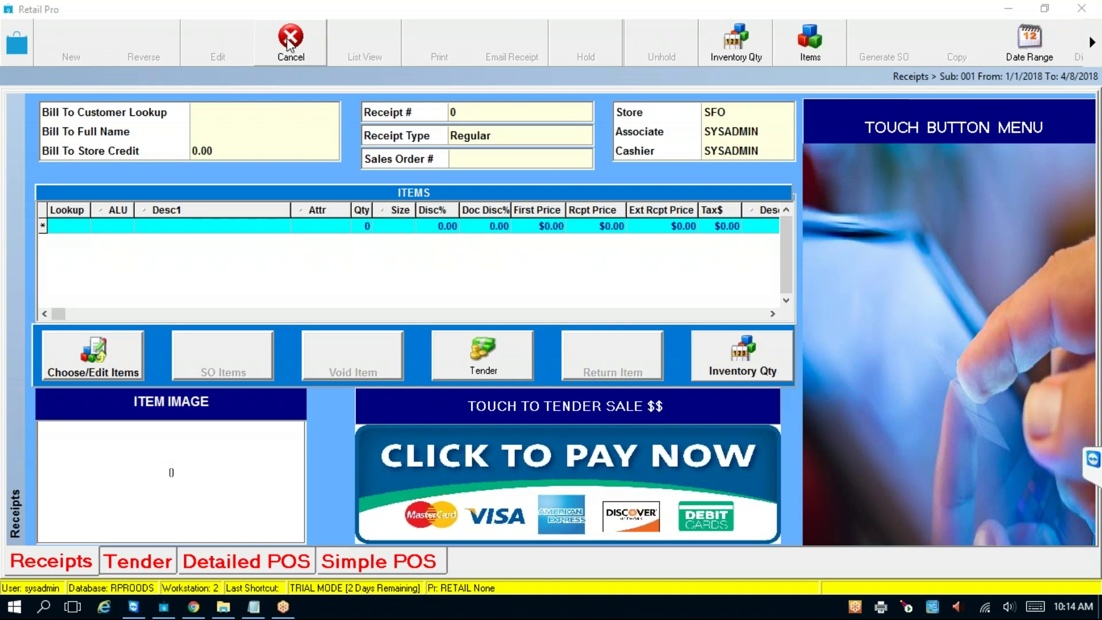
- Assign the bill-to customer by looking up their first name and add the item with ALU 20 to the receipt
{"action": "left_click", "coordinate": [228, 117]}
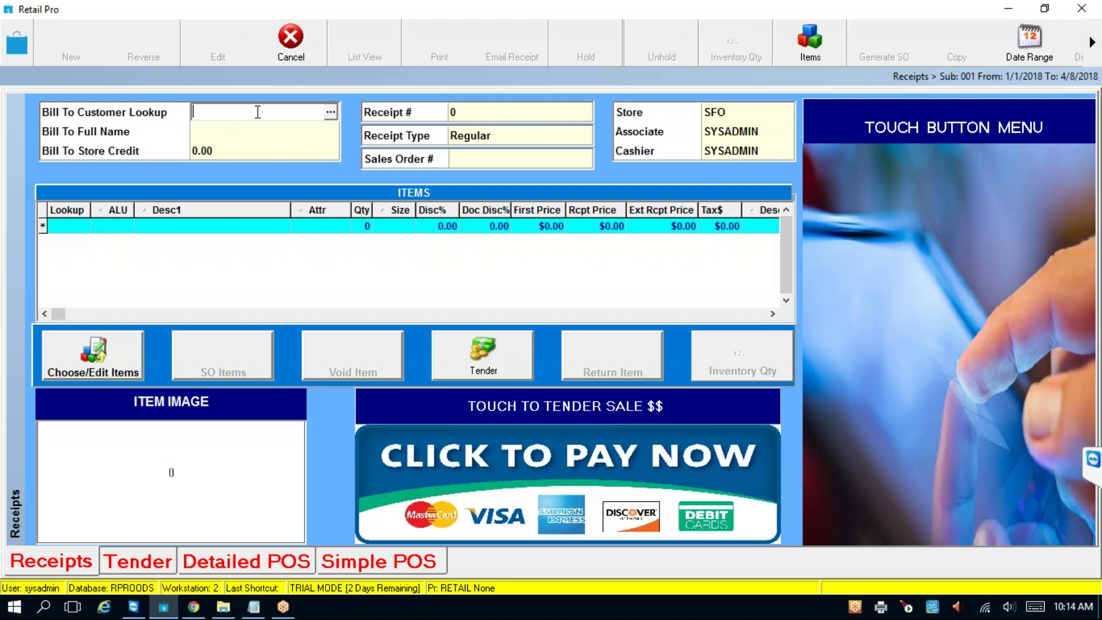
{"action": "type", "text": "anna"}
{"action": "key", "text": "Return"}
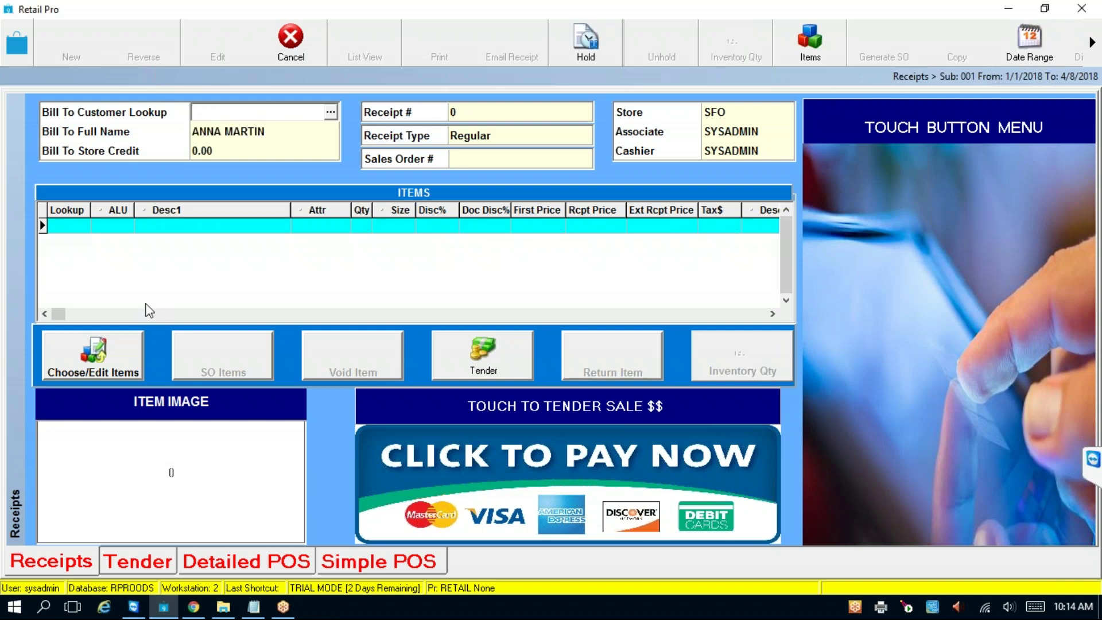
{"action": "left_click", "coordinate": [70, 226]}
{"action": "type", "text": "20"}
{"action": "key", "text": "shift+Home"}
{"action": "key", "text": "Return"}
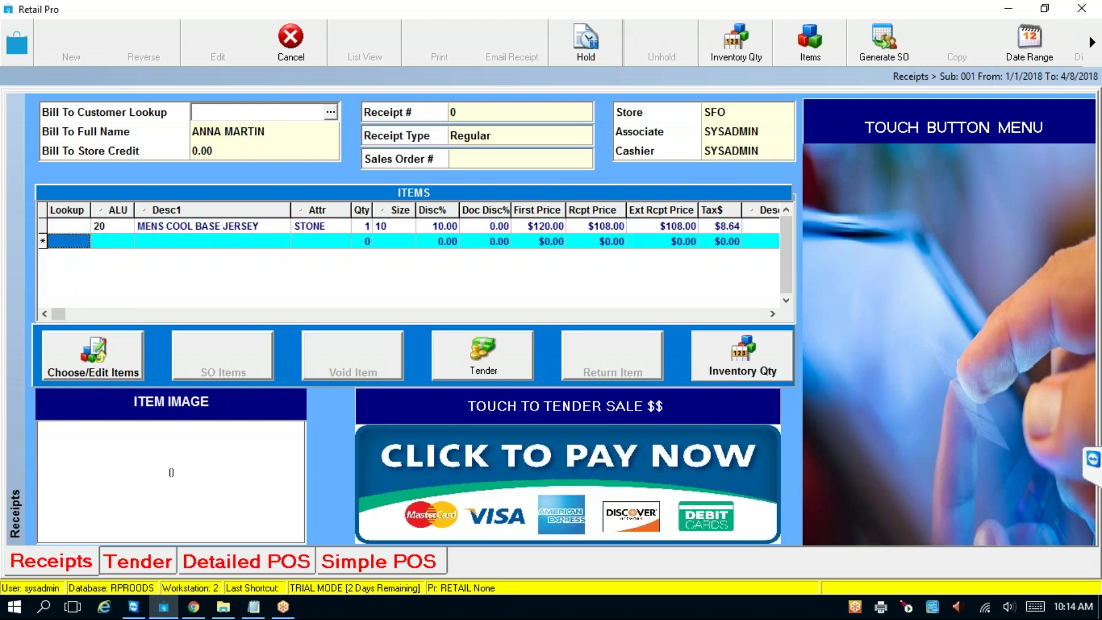
- Tender the sale fully in cash, declining the round-up donation, and print/update the receipt
{"action": "left_click", "coordinate": [484, 365]}
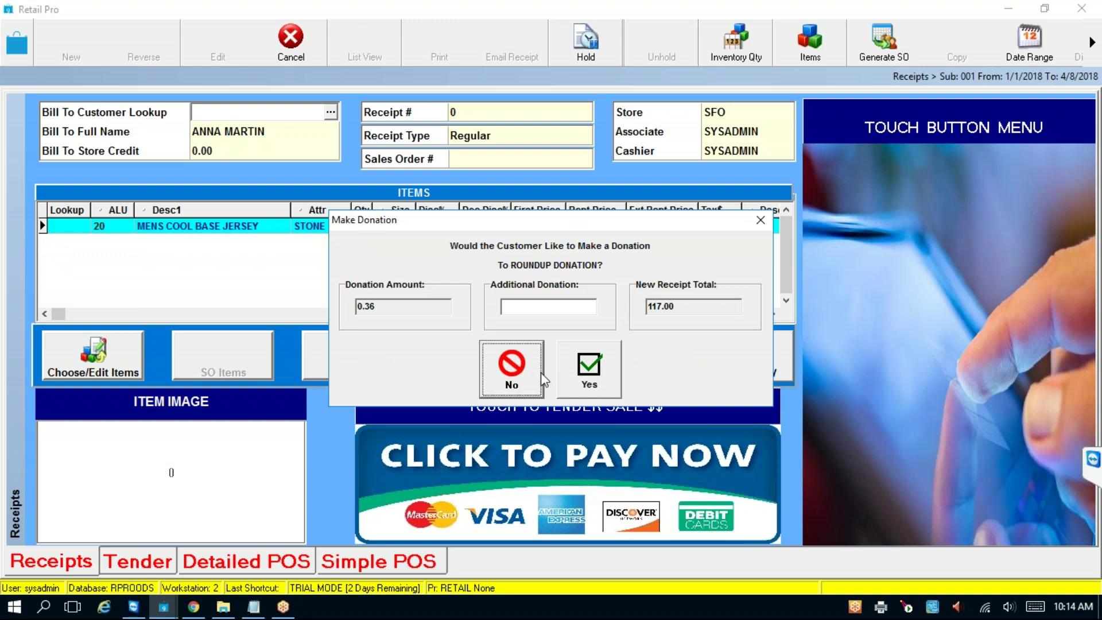
{"action": "left_click", "coordinate": [520, 381]}
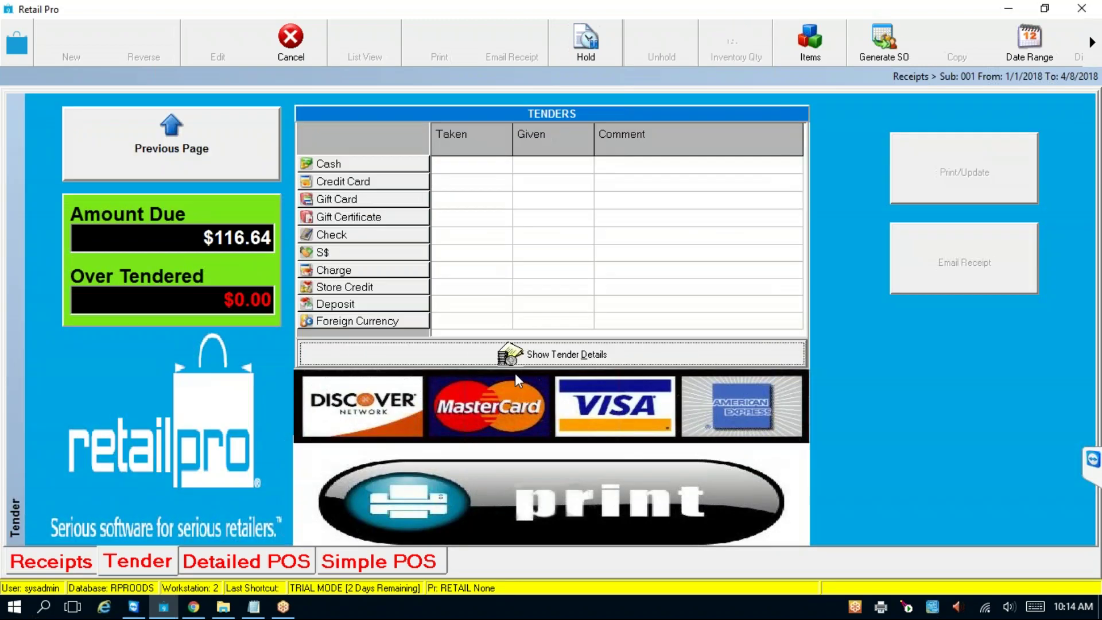
{"action": "left_click", "coordinate": [334, 167]}
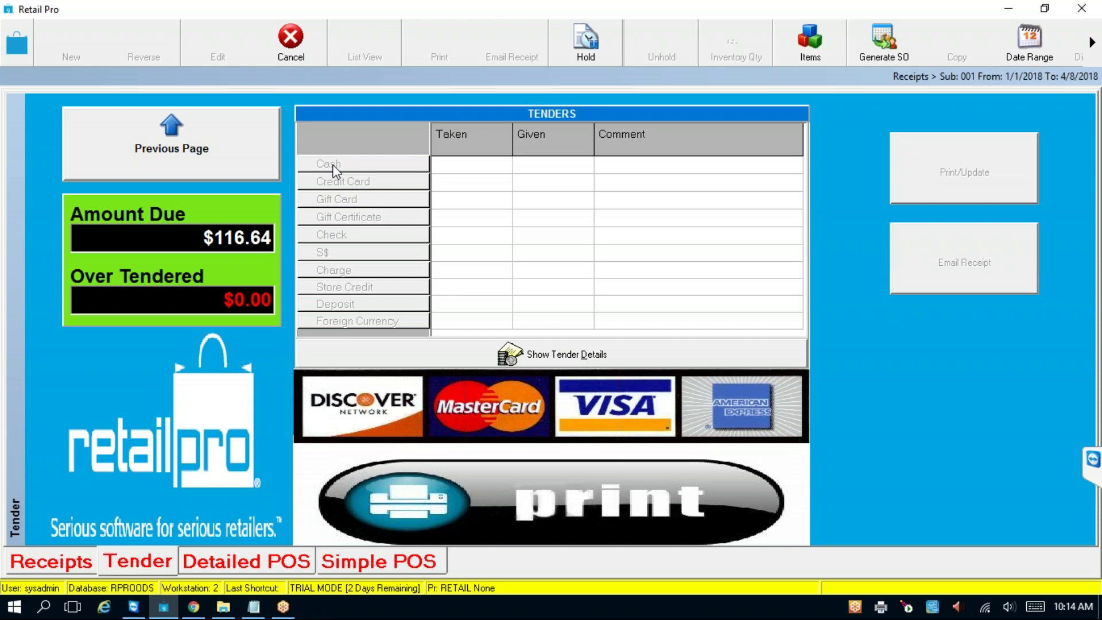
{"action": "left_click", "coordinate": [633, 374]}
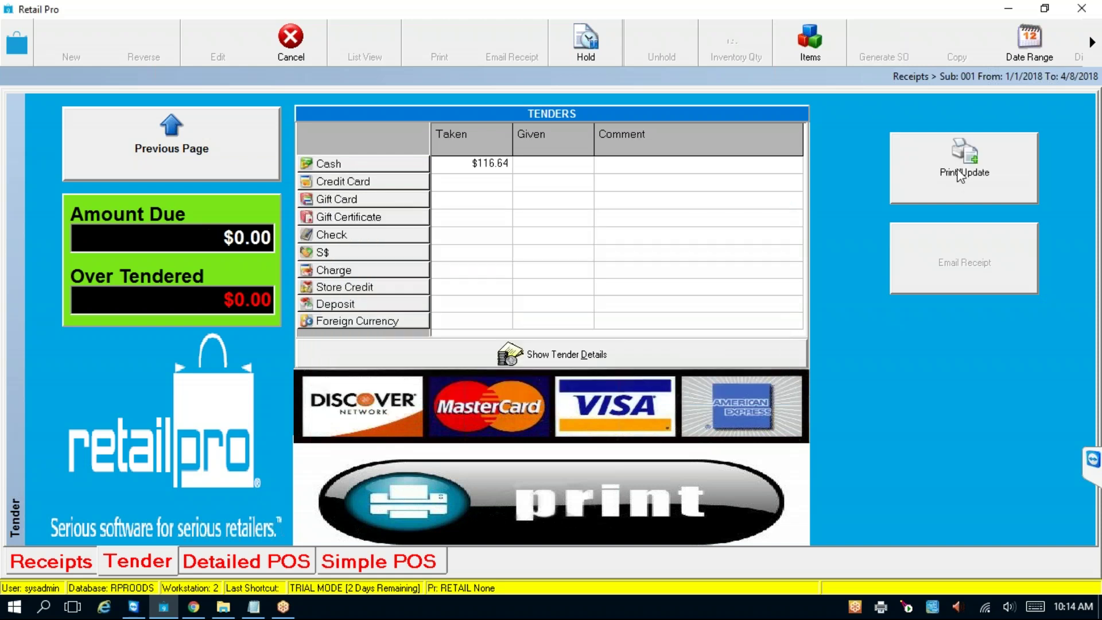
{"action": "left_click", "coordinate": [959, 175]}
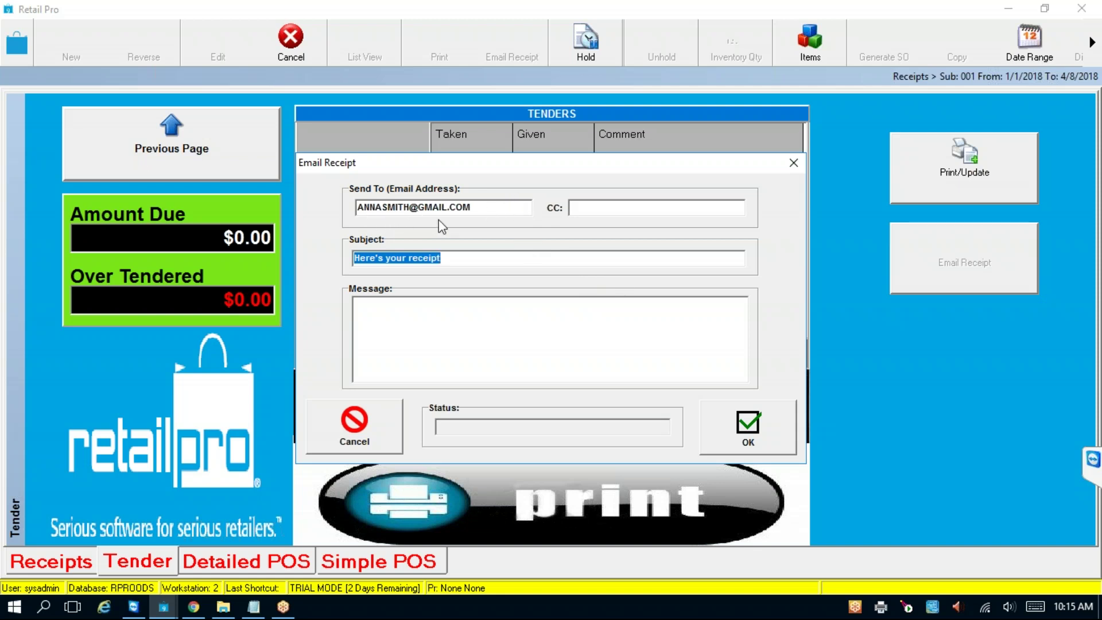
- Switch to Notepad, copy the demo e-mail address stored there and minimise Notepad
{"action": "left_click", "coordinate": [255, 607]}
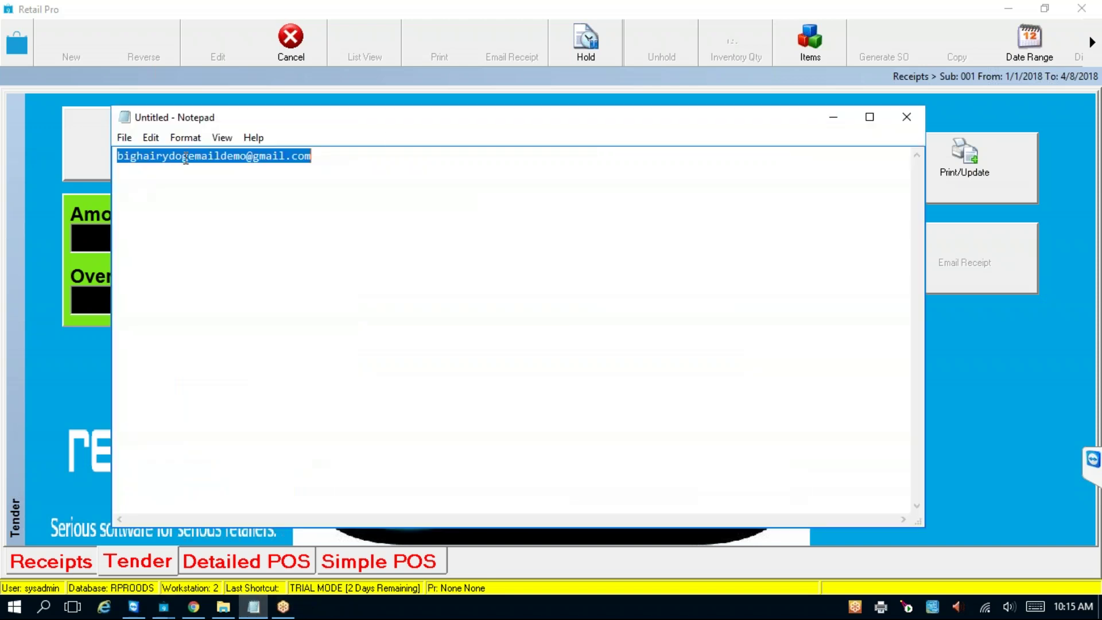
{"action": "right_click", "coordinate": [186, 162]}
{"action": "left_click", "coordinate": [127, 208]}
{"action": "left_click", "coordinate": [833, 117]}
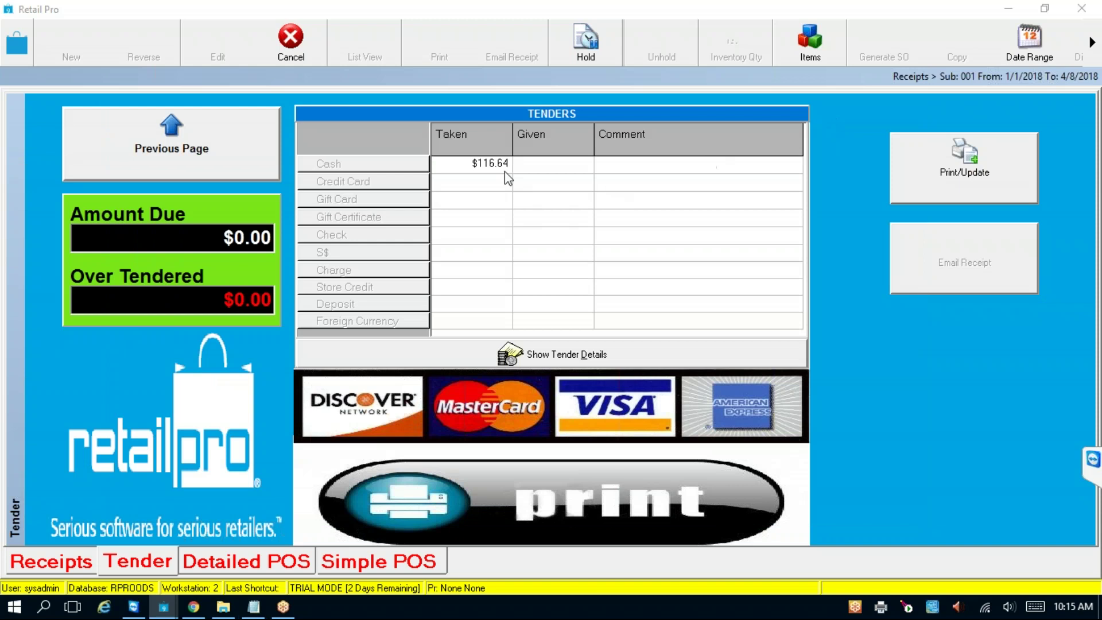
- Replace the receipt's Send To address with the copied e-mail address and send it without updating the customer's stored e-mail
{"action": "left_click", "coordinate": [484, 207]}
{"action": "left_click_drag", "start_coordinate": [485, 206], "coordinate": [215, 210]}
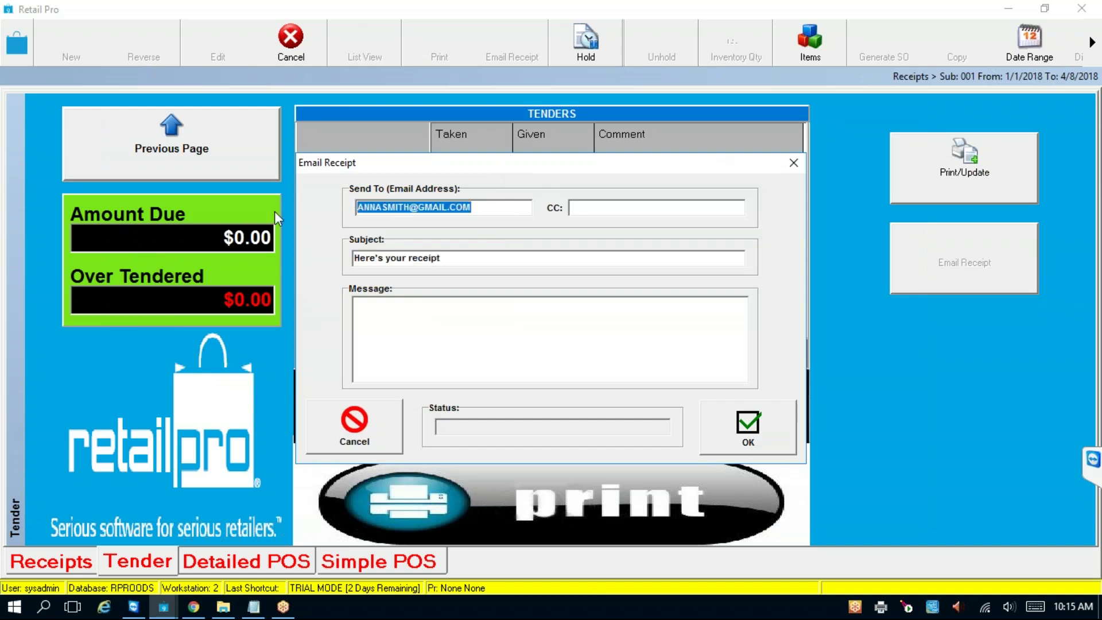
{"action": "key", "text": "ctrl+v"}
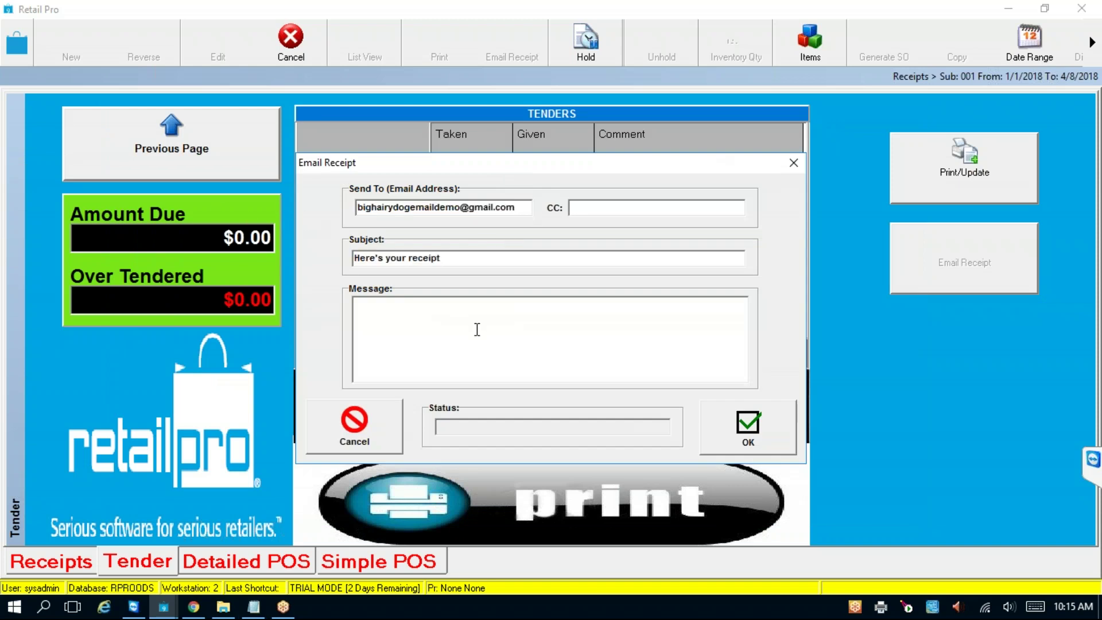
{"action": "left_click", "coordinate": [741, 431]}
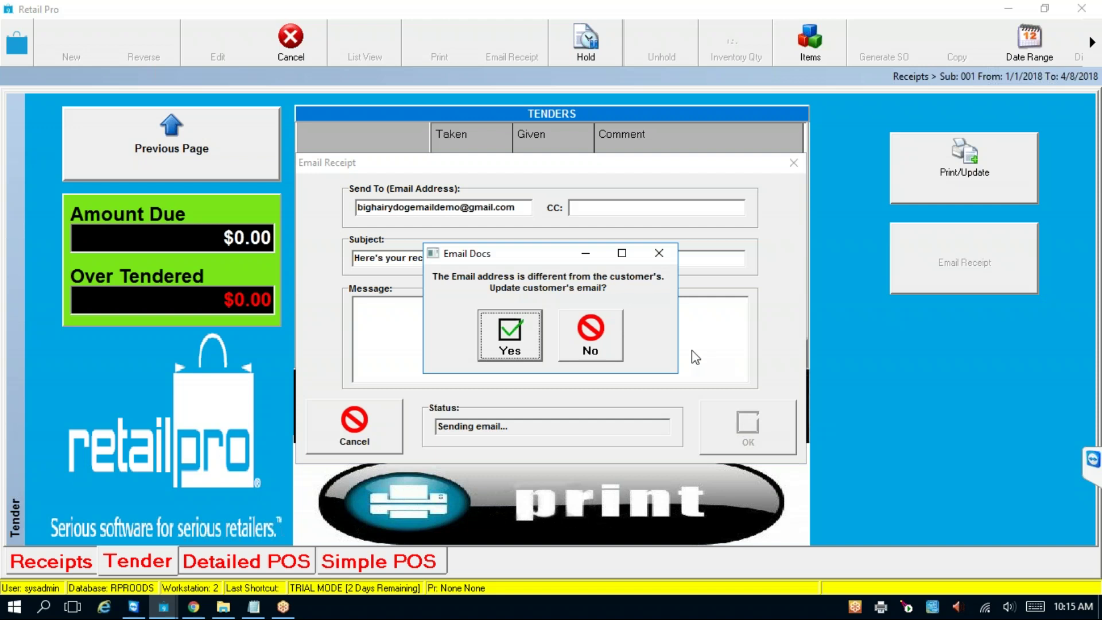
{"action": "left_click", "coordinate": [602, 339]}
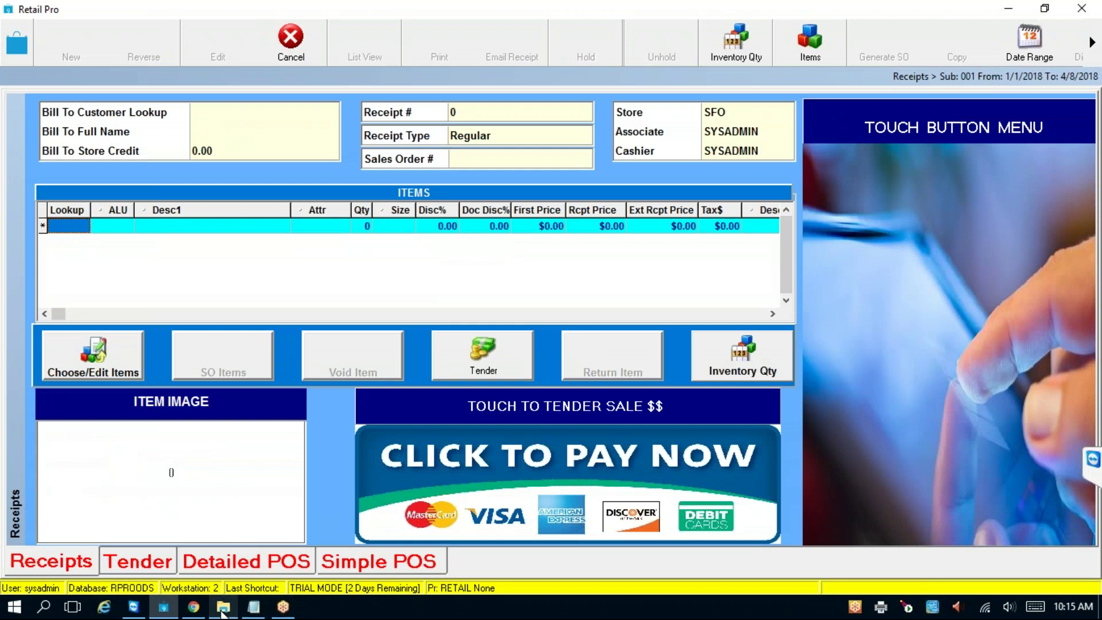
- Switch to Gmail in Chrome, review the whole PDF invoice attached to the "Here's your receipt" message, and minimise the browser
{"action": "left_click", "coordinate": [195, 609]}
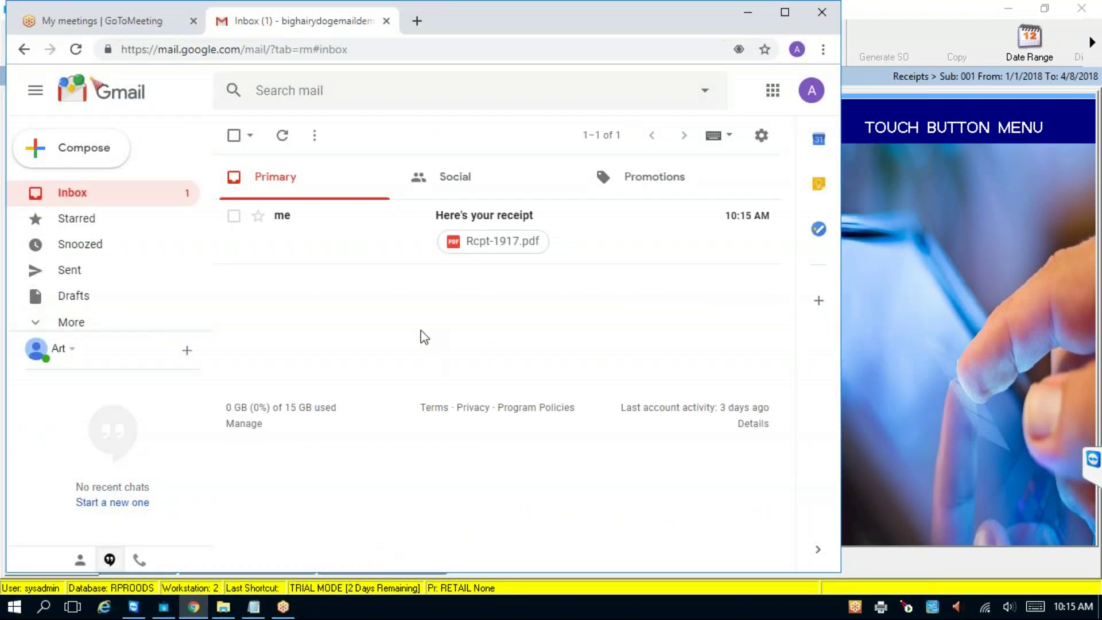
{"action": "left_click", "coordinate": [298, 229]}
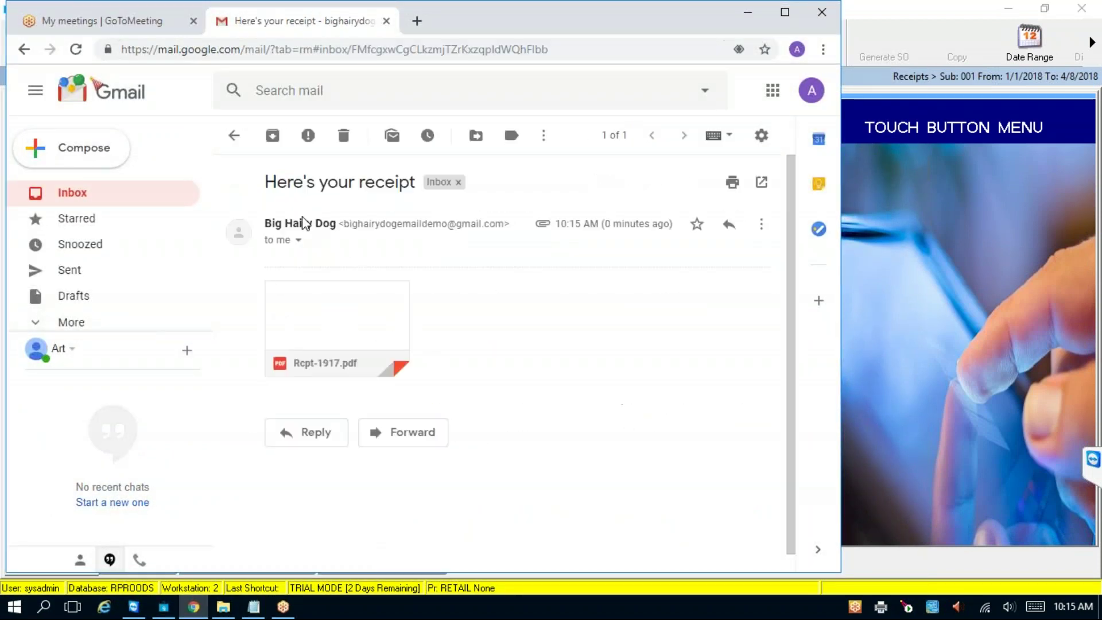
{"action": "left_click", "coordinate": [328, 329]}
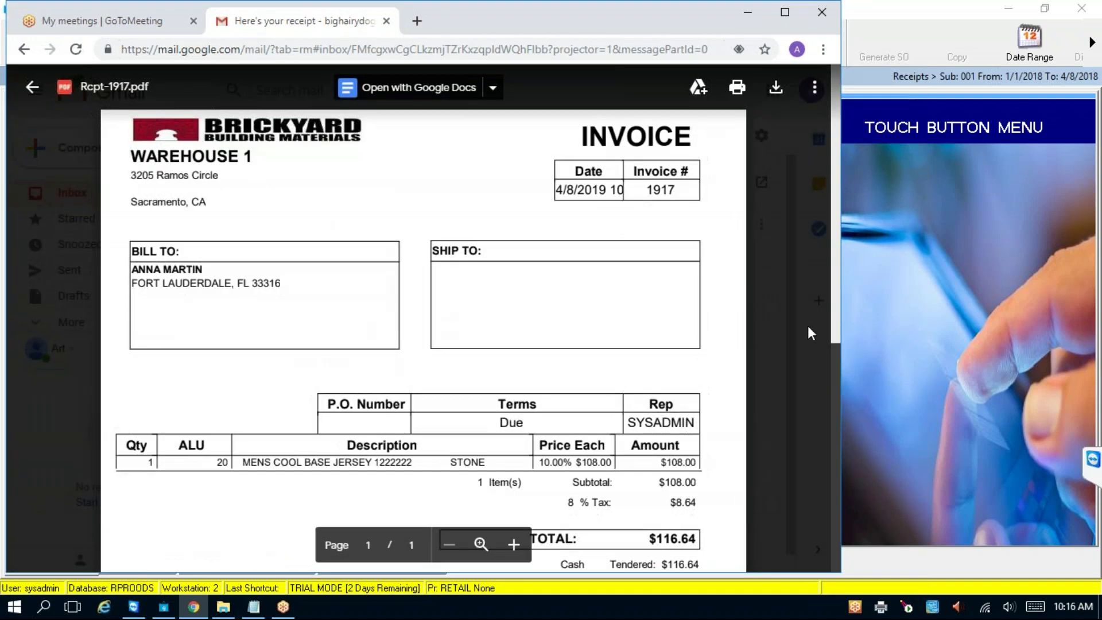
{"action": "scroll", "coordinate": [534, 334], "scroll_direction": "down", "scroll_amount": 5}
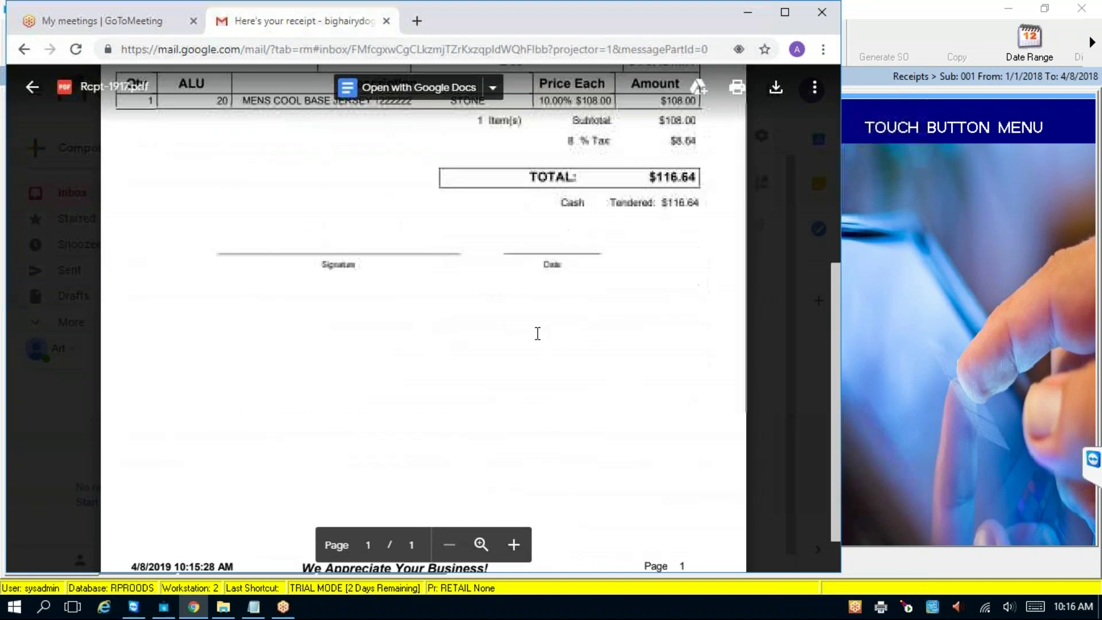
{"action": "scroll", "coordinate": [537, 335], "scroll_direction": "up", "scroll_amount": 3}
{"action": "scroll", "coordinate": [537, 334], "scroll_direction": "up", "scroll_amount": 2}
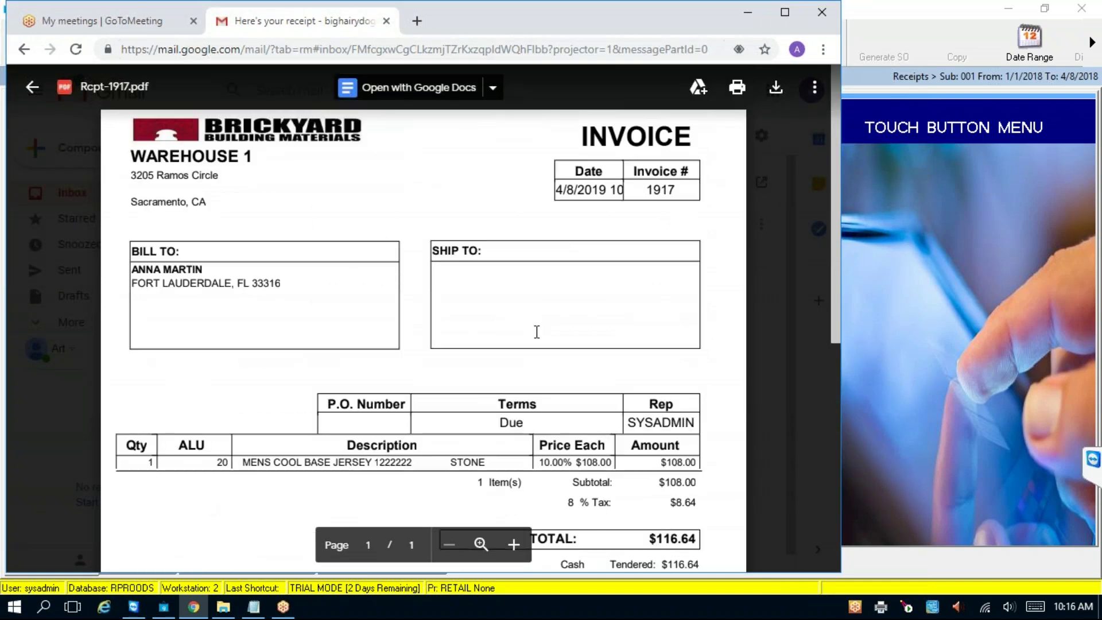
{"action": "scroll", "coordinate": [537, 332], "scroll_direction": "down", "scroll_amount": 2}
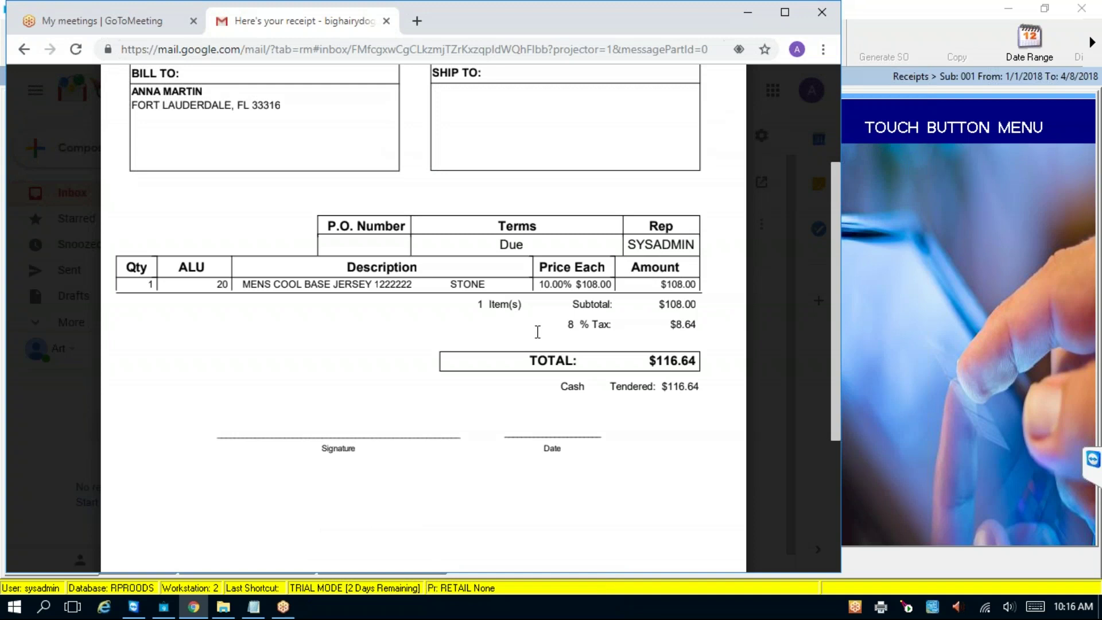
{"action": "scroll", "coordinate": [537, 331], "scroll_direction": "up", "scroll_amount": 3}
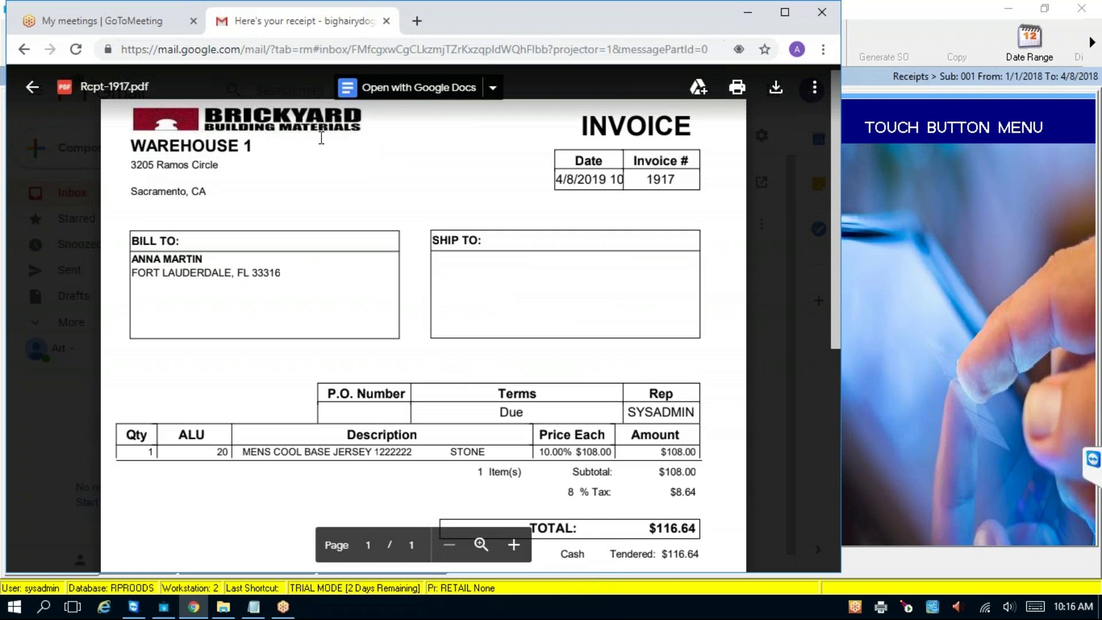
{"action": "left_click", "coordinate": [32, 87]}
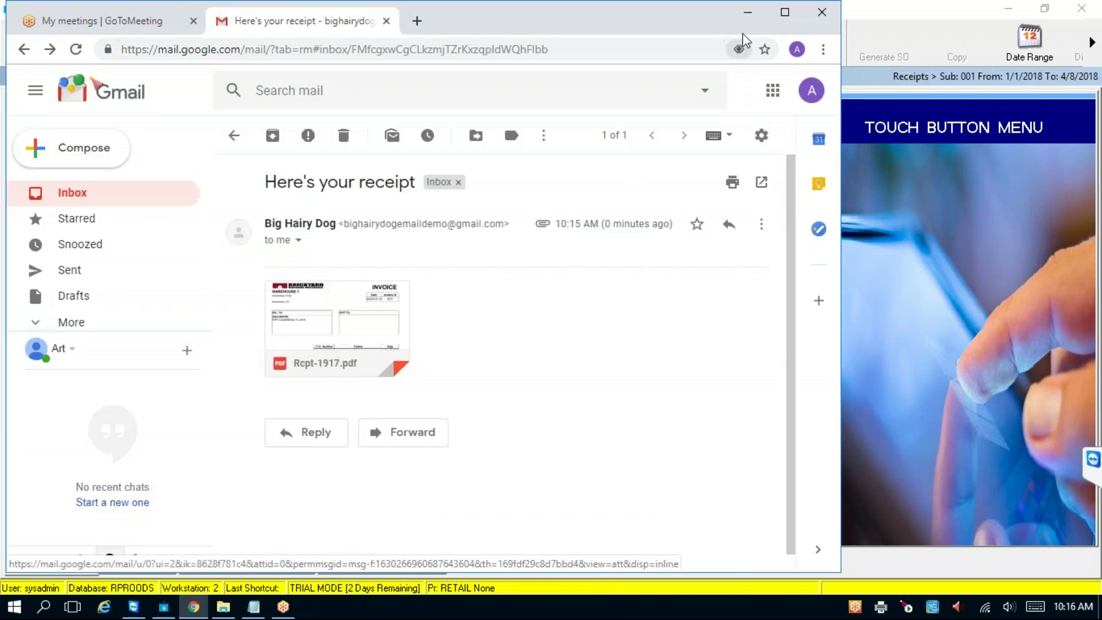
{"action": "left_click", "coordinate": [747, 13]}
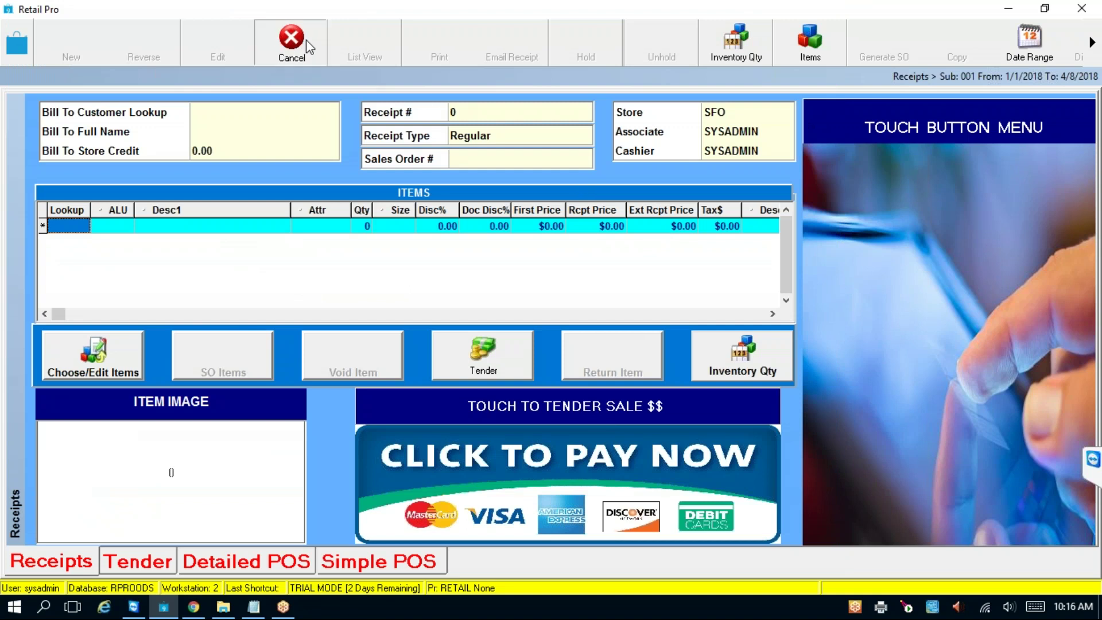
- Discard the blank new receipt and e-mail the existing receipt for item 001347 to the customer's address on file
{"action": "type", "text": "001347"}
{"action": "key", "text": "Return"}
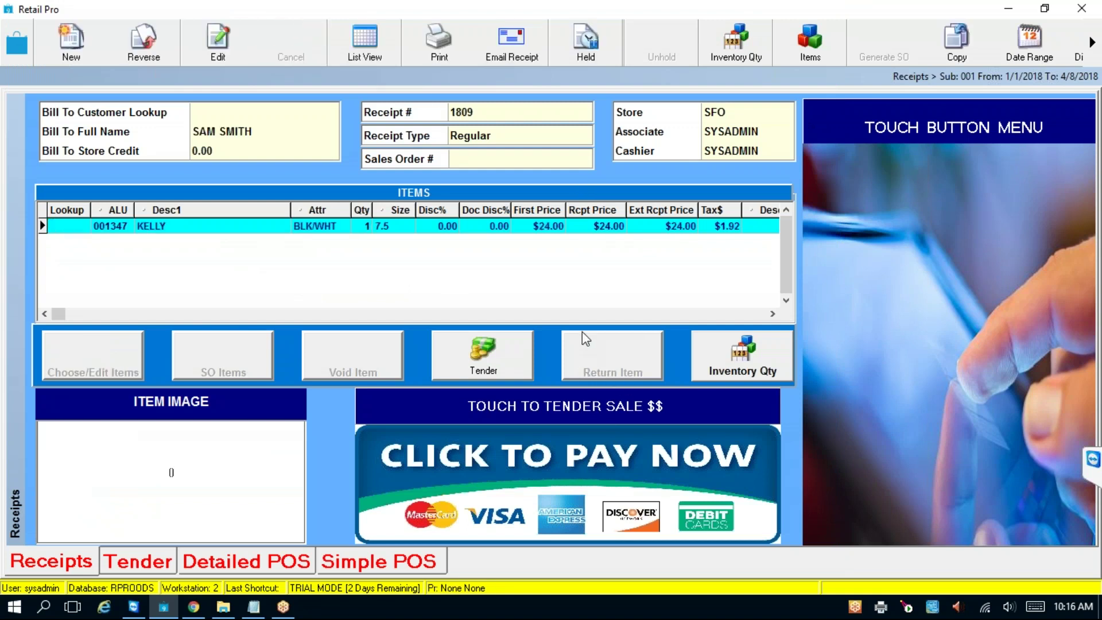
{"action": "left_click", "coordinate": [517, 54]}
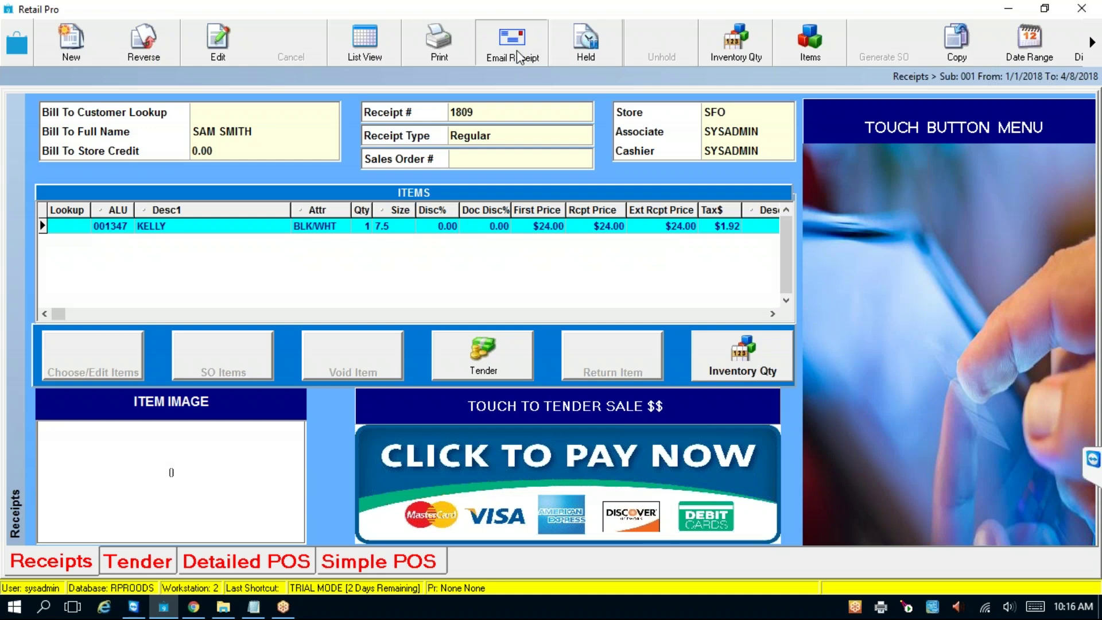
{"action": "left_click", "coordinate": [518, 55]}
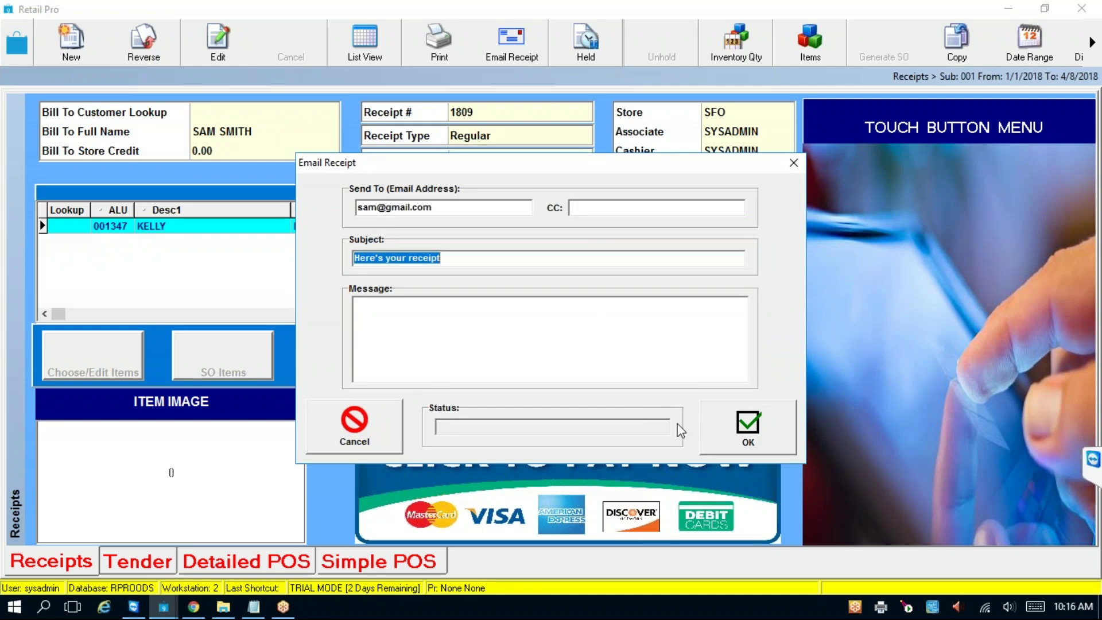
{"action": "left_click", "coordinate": [724, 425]}
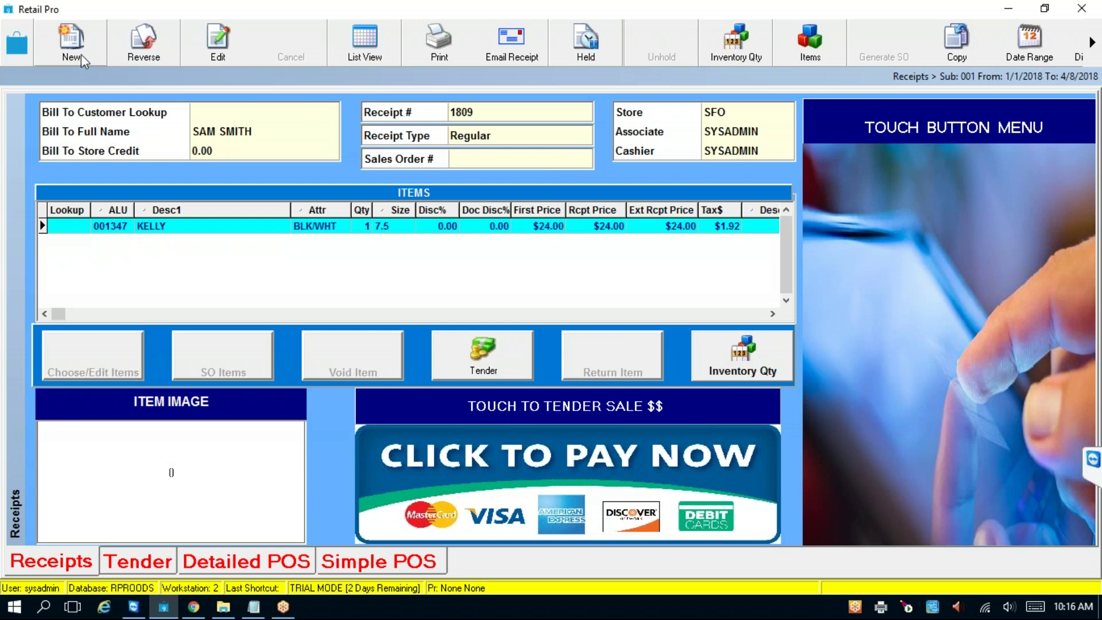
- Show the receipts in list view and select the regular receipt created 4/5/2018 10:22:41 AM
{"action": "left_click", "coordinate": [346, 49]}
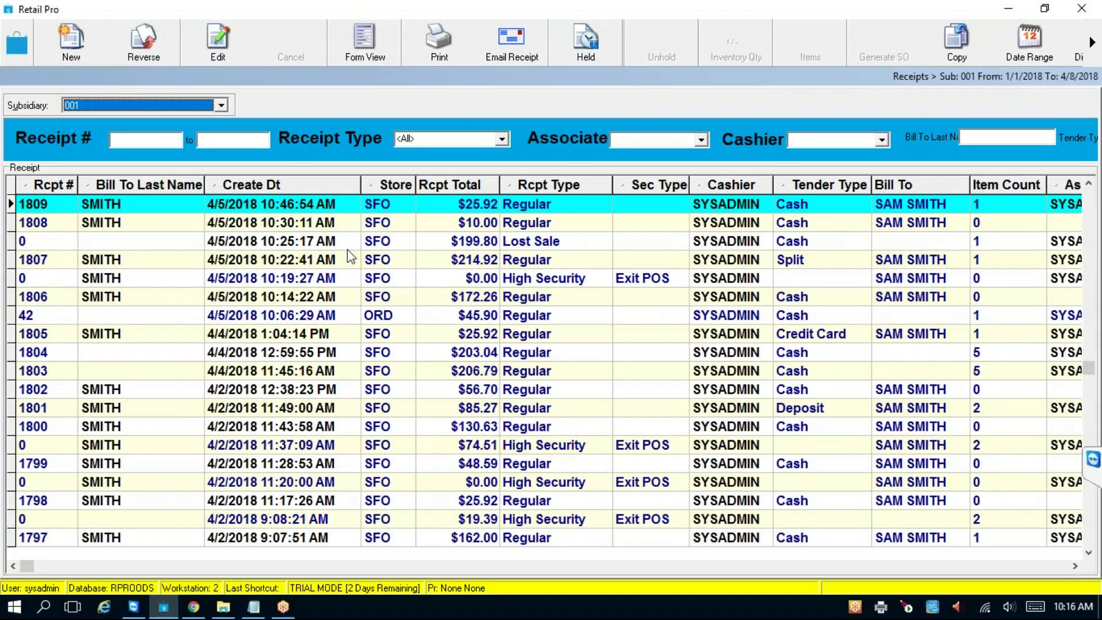
{"action": "left_click", "coordinate": [289, 261]}
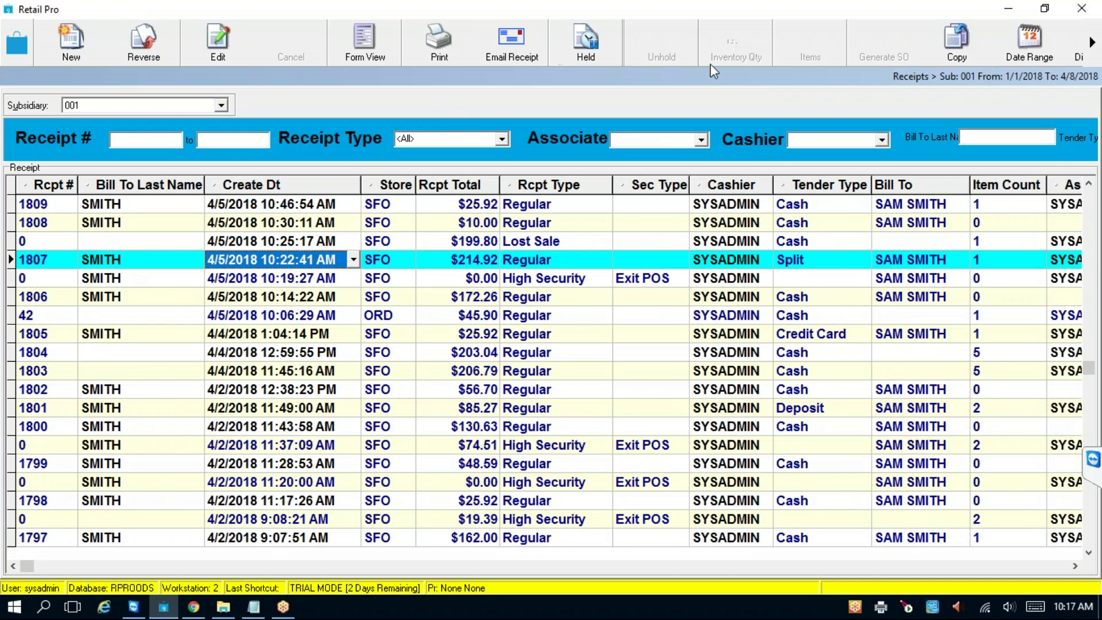
- Leave the receipts and open the purchase orders from the main screen's purchasing section
{"action": "left_click", "coordinate": [20, 47]}
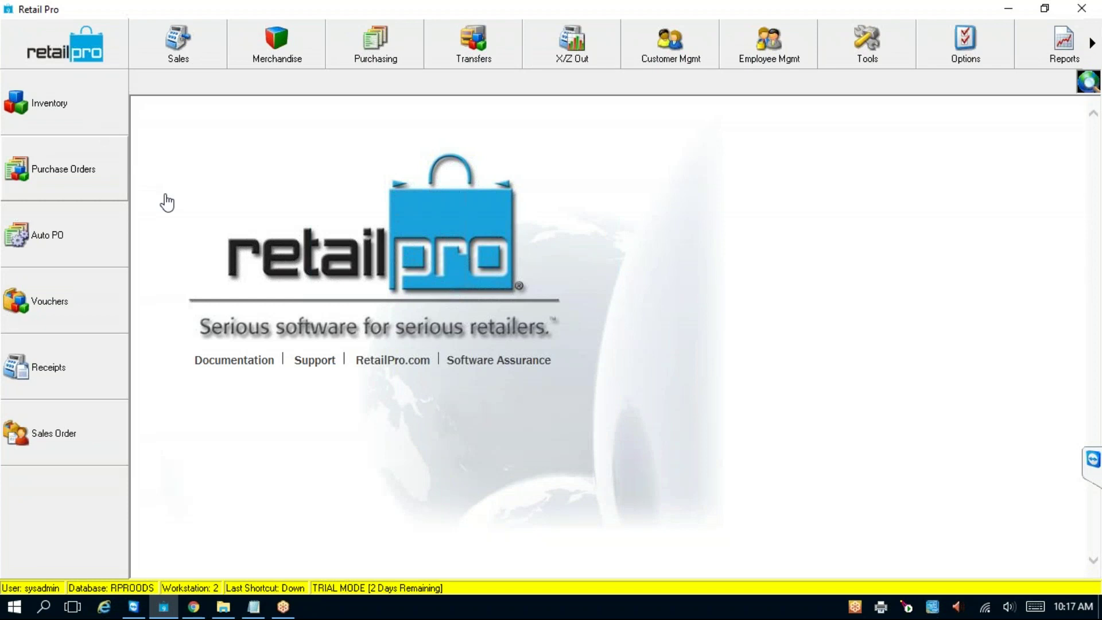
{"action": "left_click", "coordinate": [380, 46]}
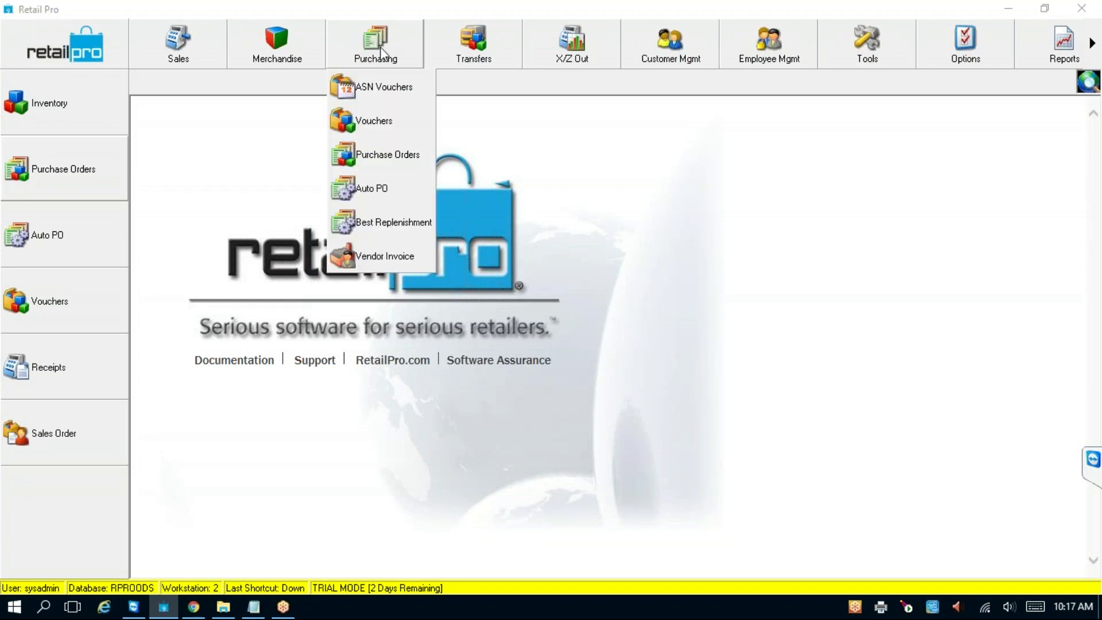
{"action": "left_click", "coordinate": [381, 157]}
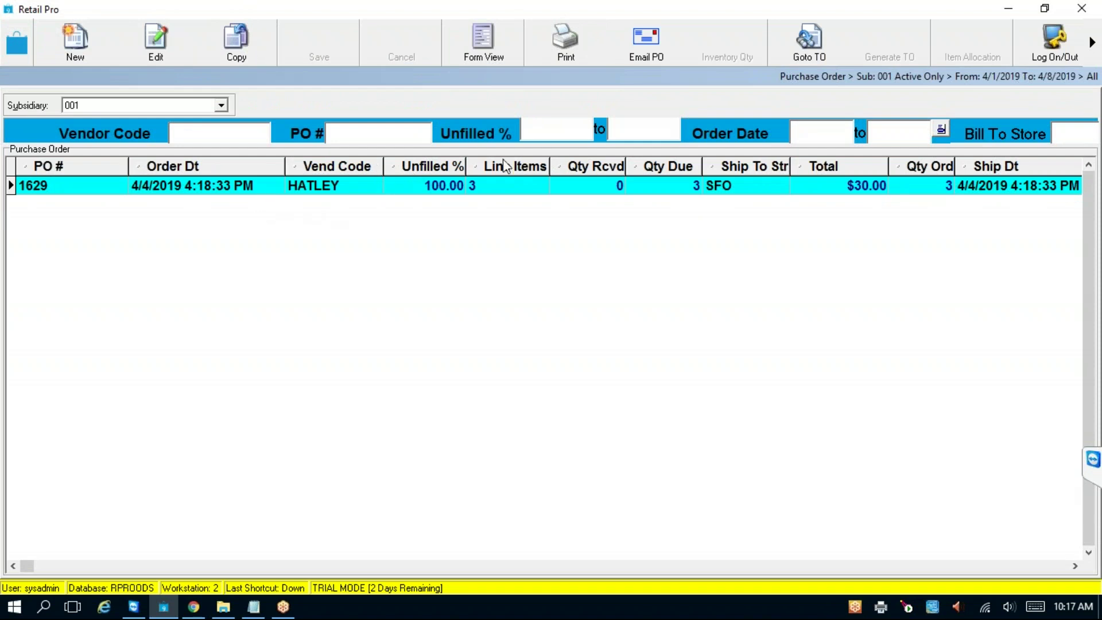
- E-mail the HATLEY purchase order to the recipient's address, keeping the default subject and the "!!! A LINEAL PO dy" design
{"action": "left_click", "coordinate": [342, 184]}
{"action": "left_click", "coordinate": [645, 54]}
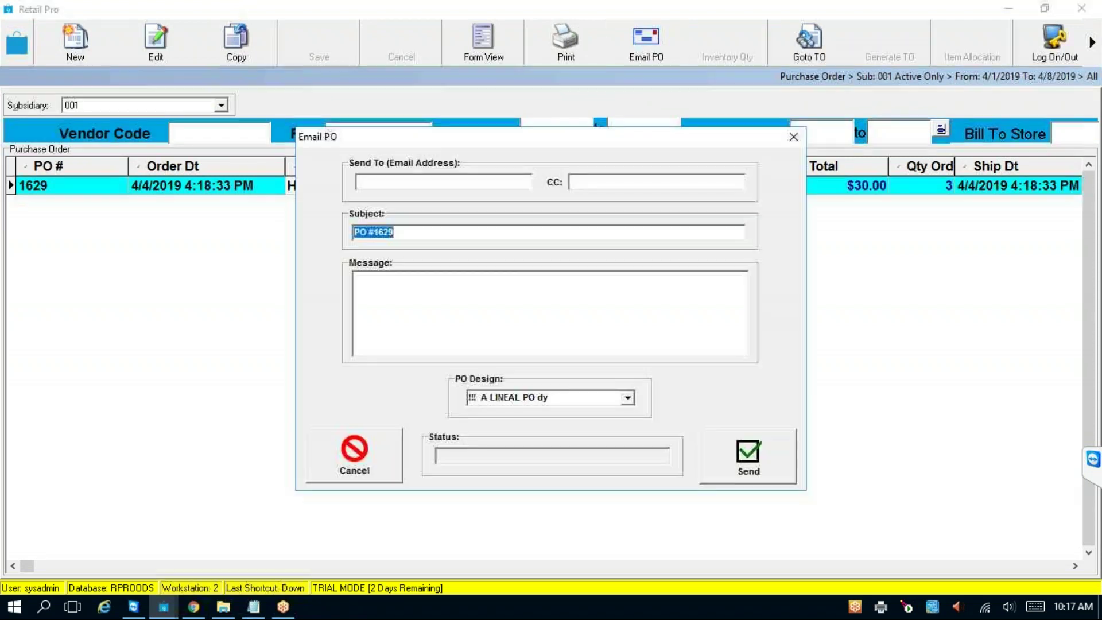
{"action": "left_click", "coordinate": [379, 180]}
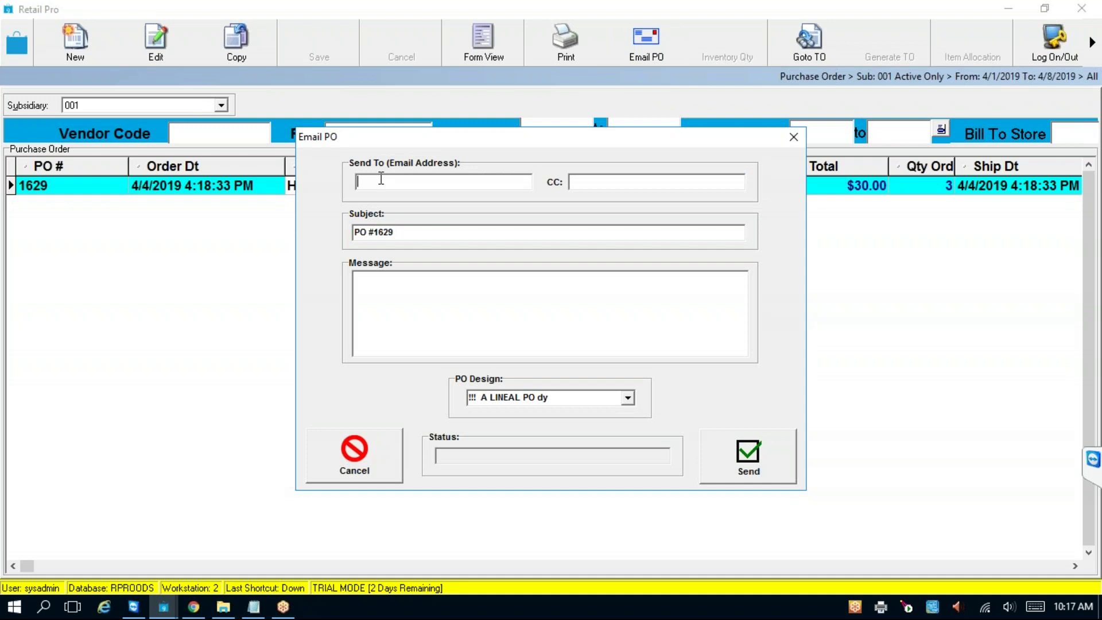
{"action": "key", "text": "ctrl+v"}
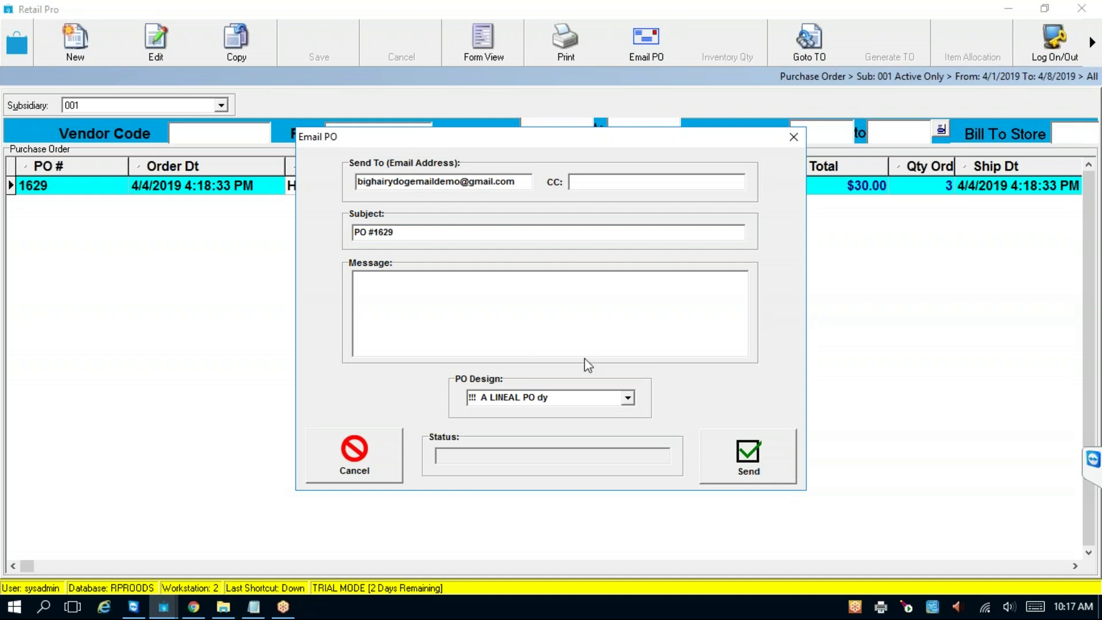
{"action": "left_click", "coordinate": [628, 398]}
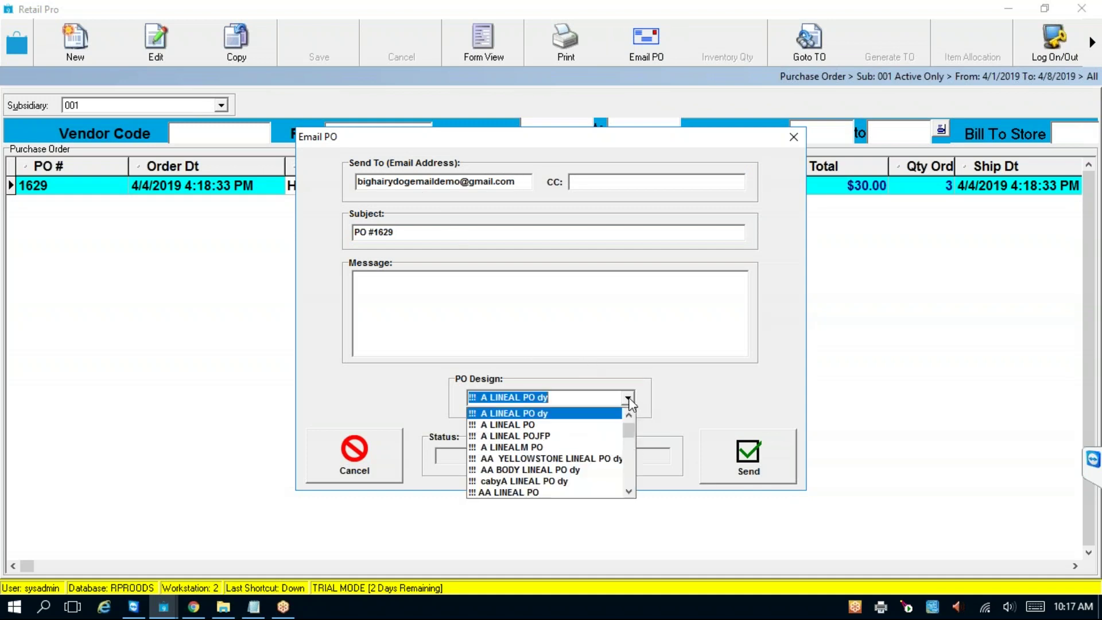
{"action": "left_click", "coordinate": [629, 399]}
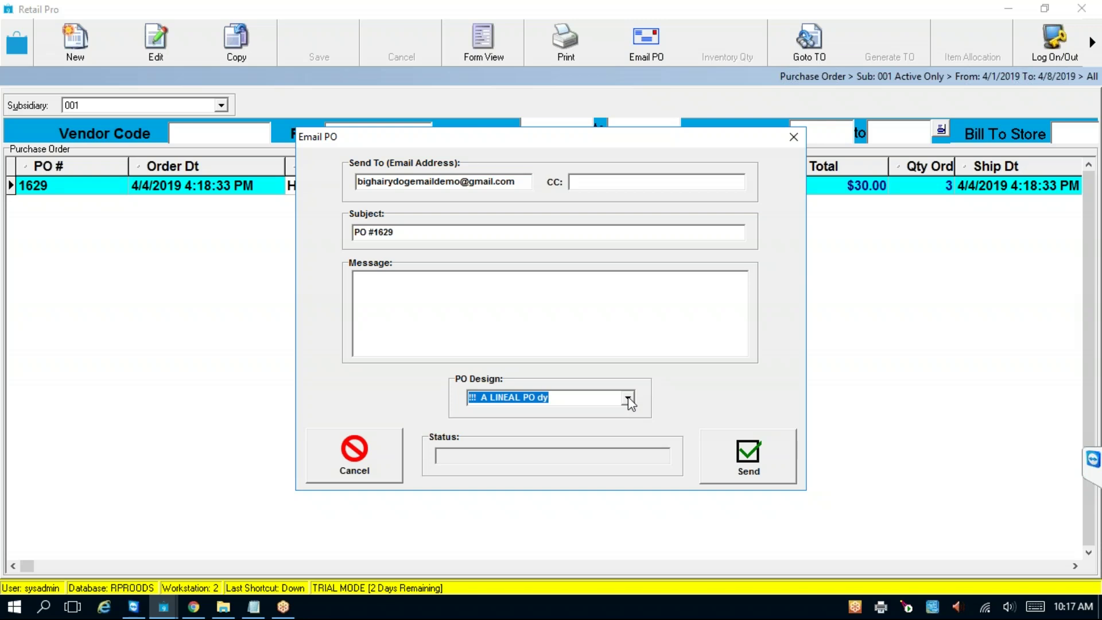
{"action": "left_click", "coordinate": [752, 447]}
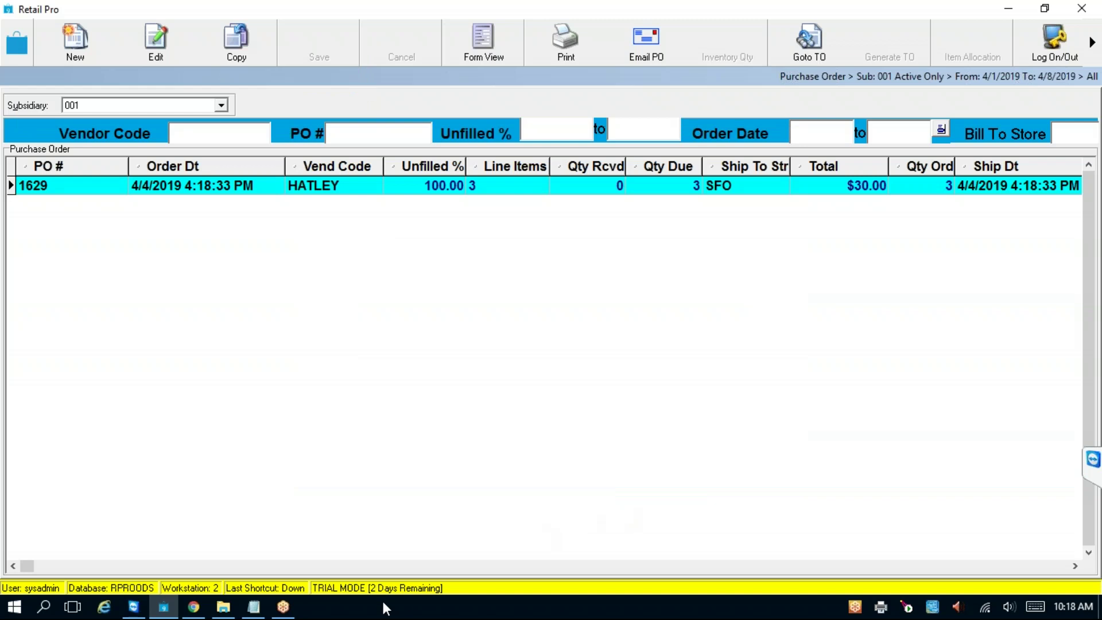
- Switch to Gmail in Chrome and open the newly received purchase order message from the inbox
{"action": "left_click", "coordinate": [194, 607]}
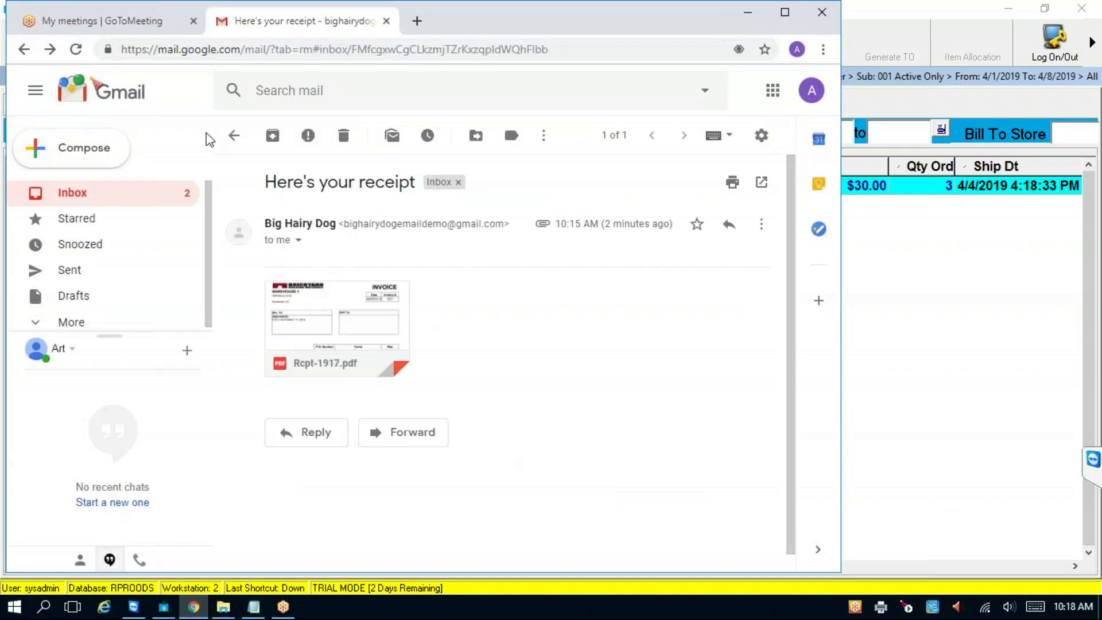
{"action": "left_click", "coordinate": [234, 135]}
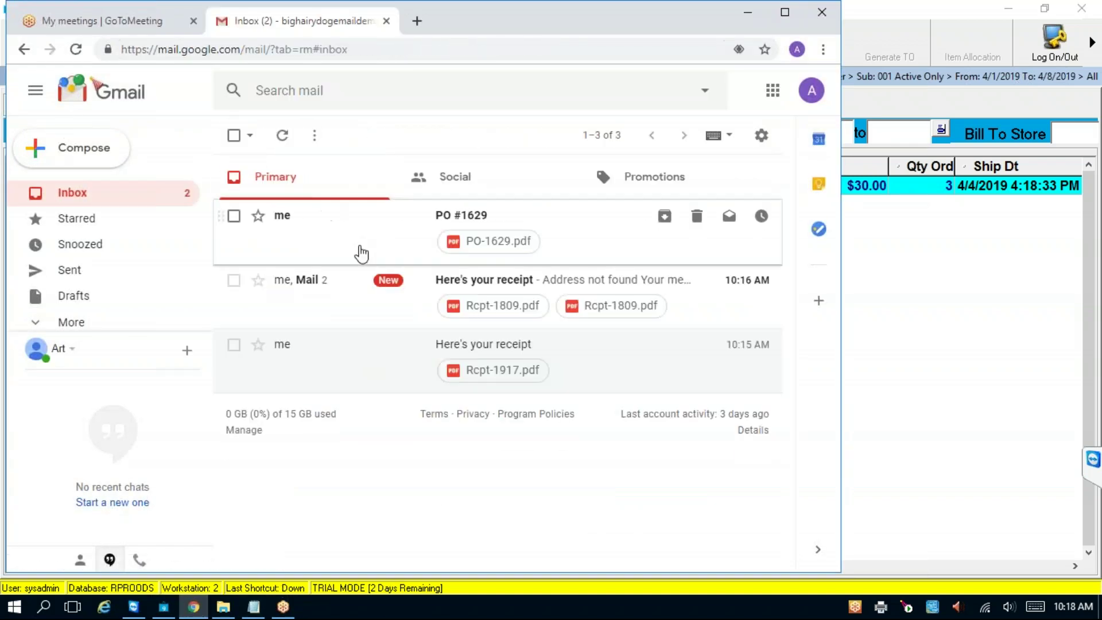
{"action": "left_click", "coordinate": [475, 221]}
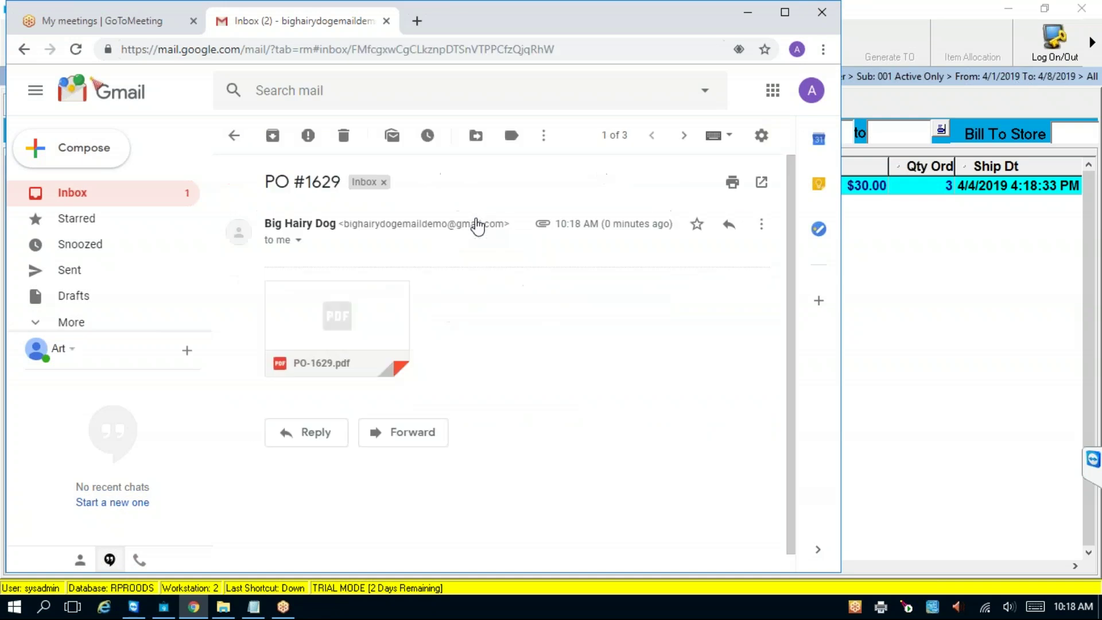
- Review the whole purchase order PDF attached to the message, close the preview and minimise the browser
{"action": "left_click", "coordinate": [334, 330]}
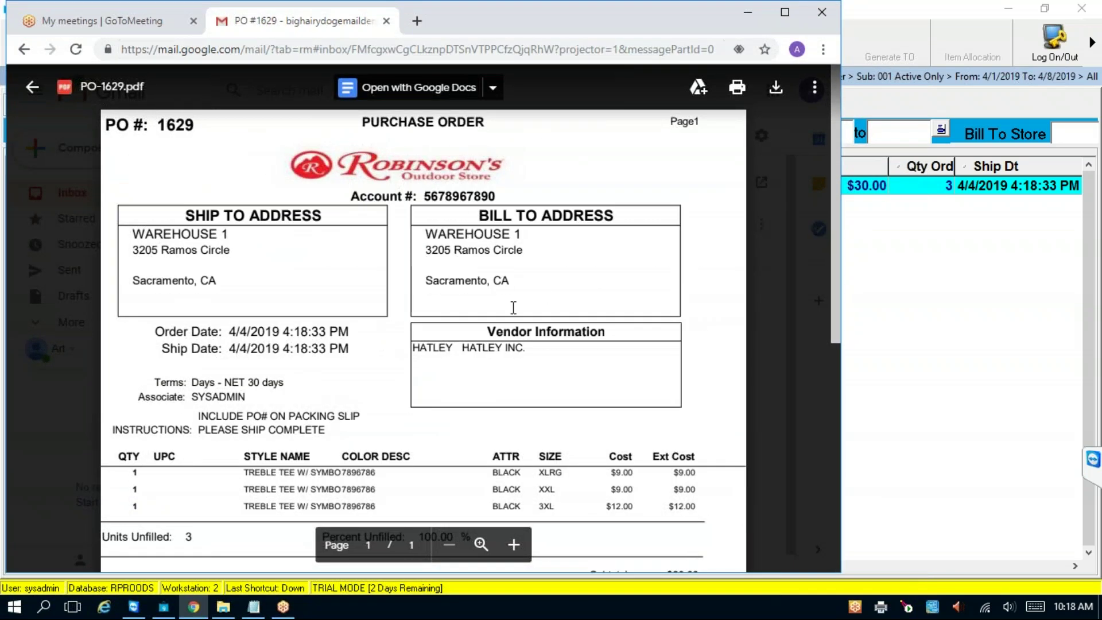
{"action": "scroll", "coordinate": [574, 277], "scroll_direction": "down", "scroll_amount": 3}
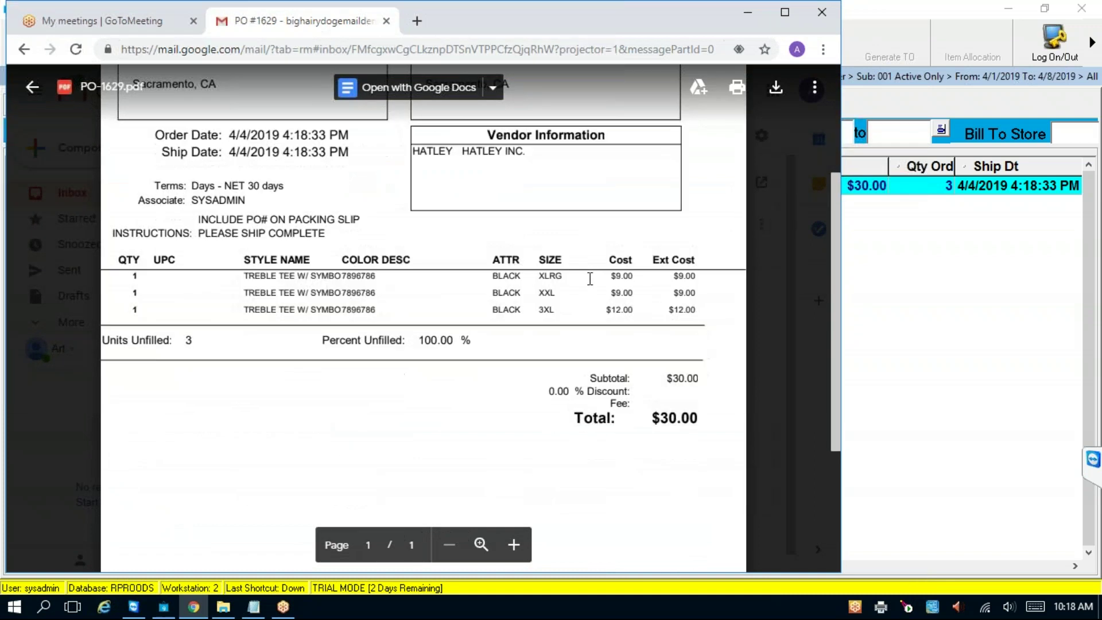
{"action": "scroll", "coordinate": [589, 279], "scroll_direction": "up", "scroll_amount": 3}
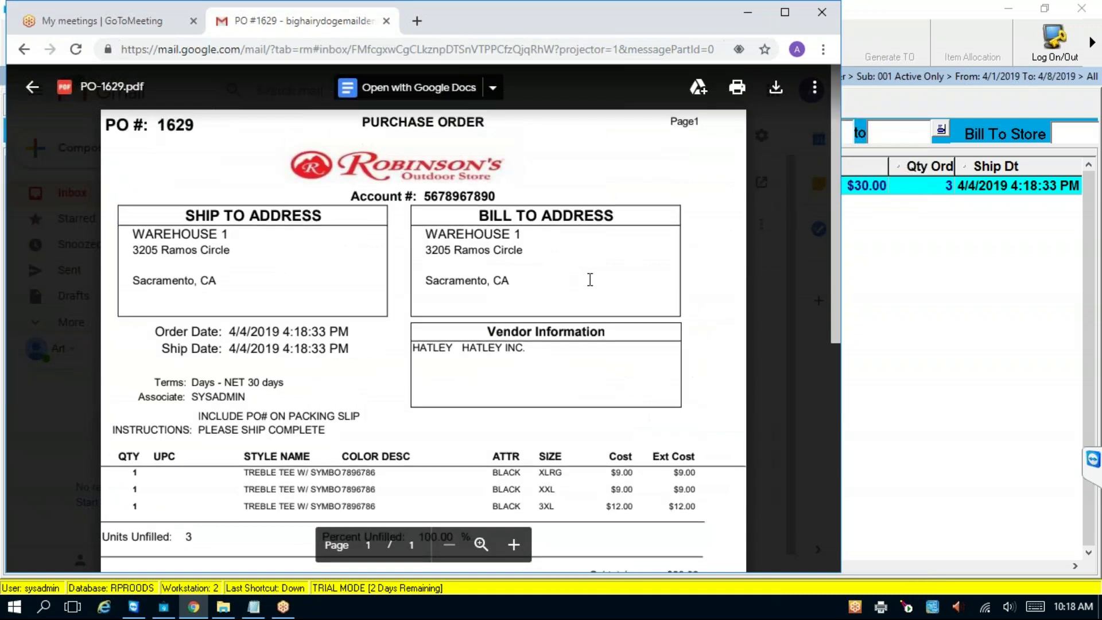
{"action": "scroll", "coordinate": [590, 279], "scroll_direction": "down", "scroll_amount": 3}
{"action": "scroll", "coordinate": [590, 279], "scroll_direction": "up", "scroll_amount": 3}
{"action": "left_click", "coordinate": [32, 86]}
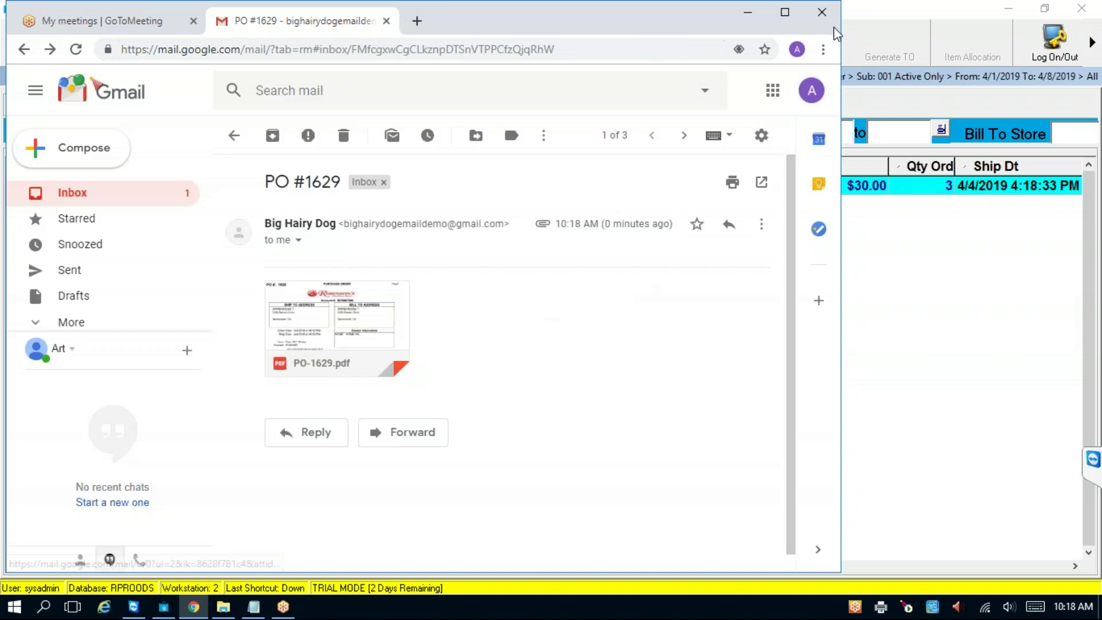
{"action": "left_click", "coordinate": [748, 12]}
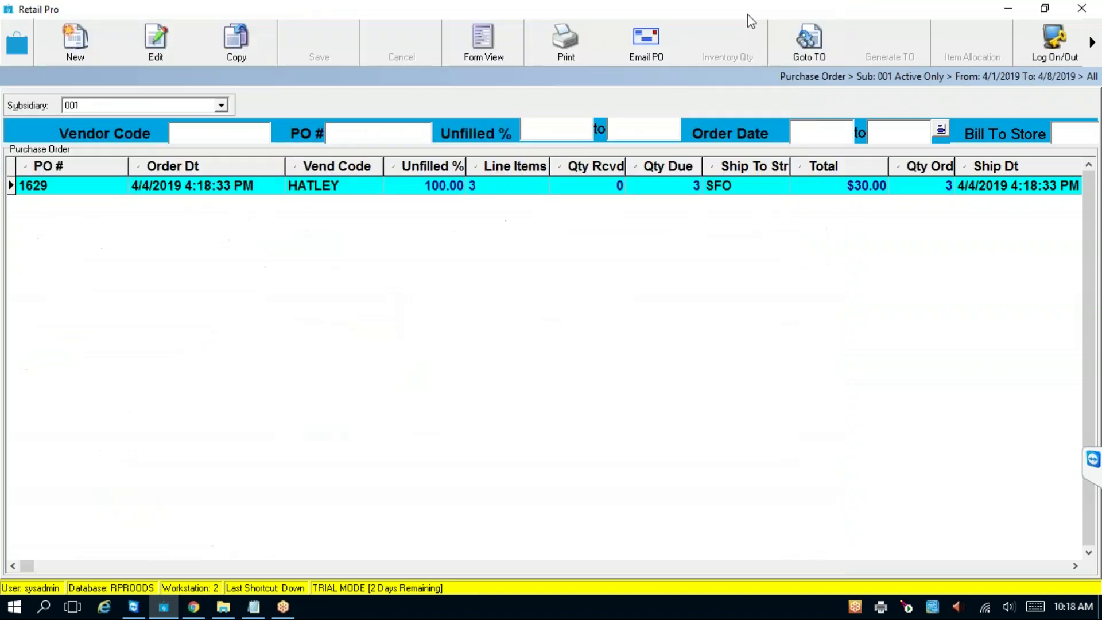
- Examine the general e-mail settings of the Email Documents Configure plug-in in the workstation preferences, and return to the main screen
{"action": "left_click", "coordinate": [17, 40]}
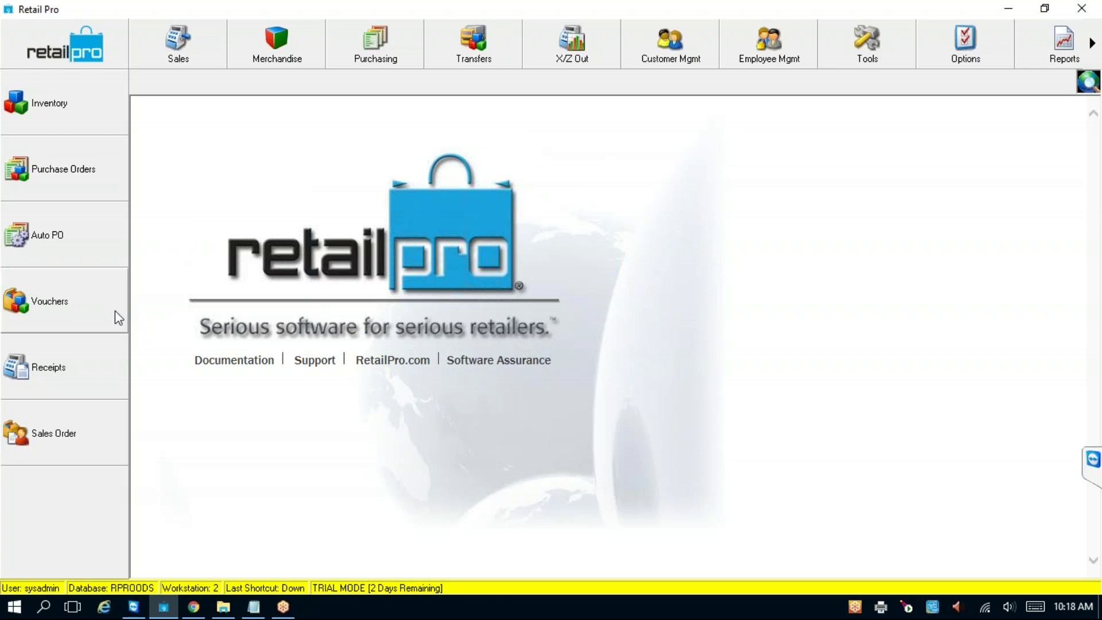
{"action": "left_click", "coordinate": [980, 47]}
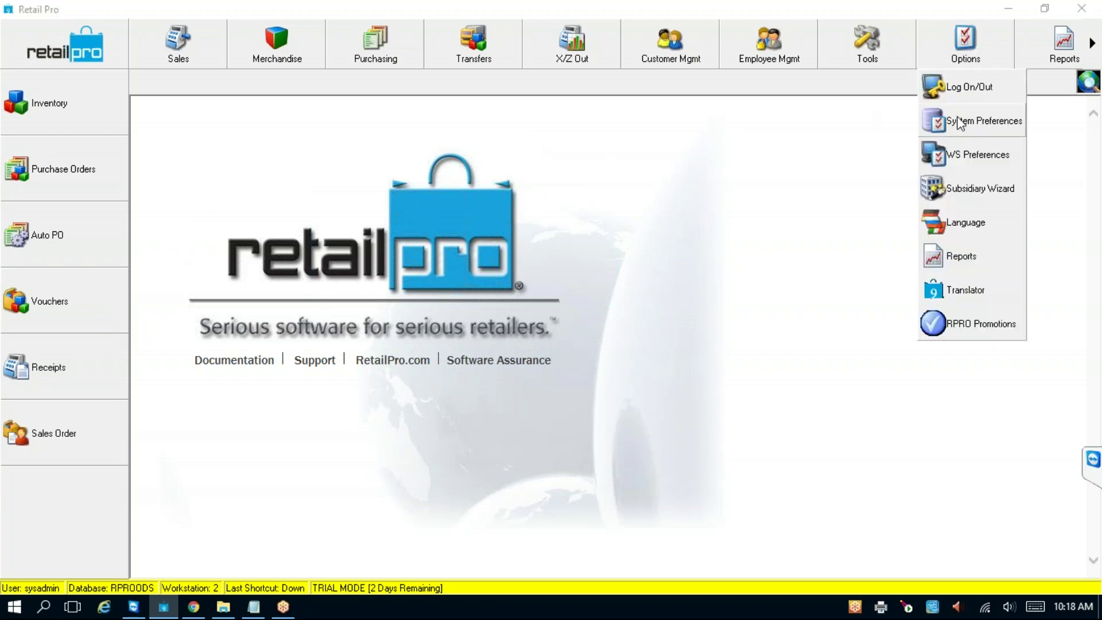
{"action": "left_click", "coordinate": [952, 155]}
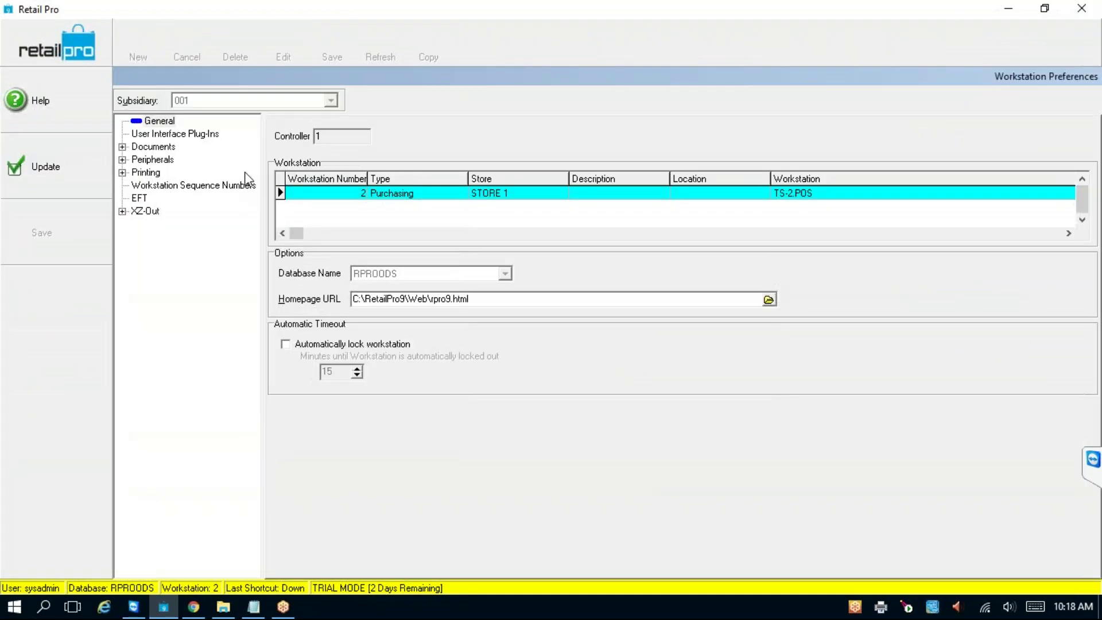
{"action": "left_click", "coordinate": [168, 135]}
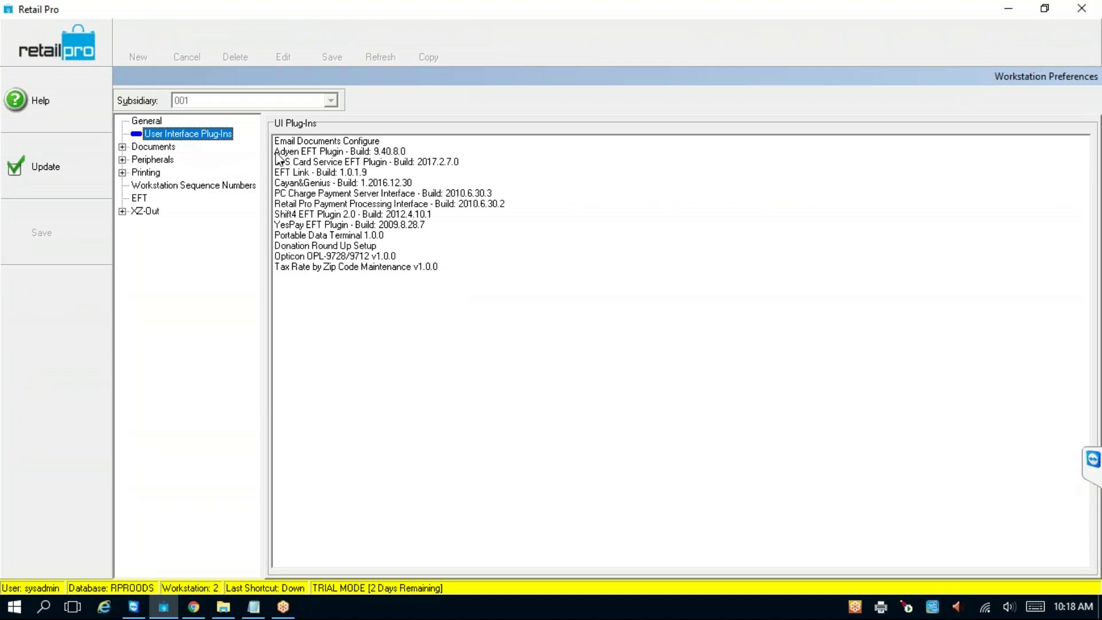
{"action": "left_click", "coordinate": [327, 142]}
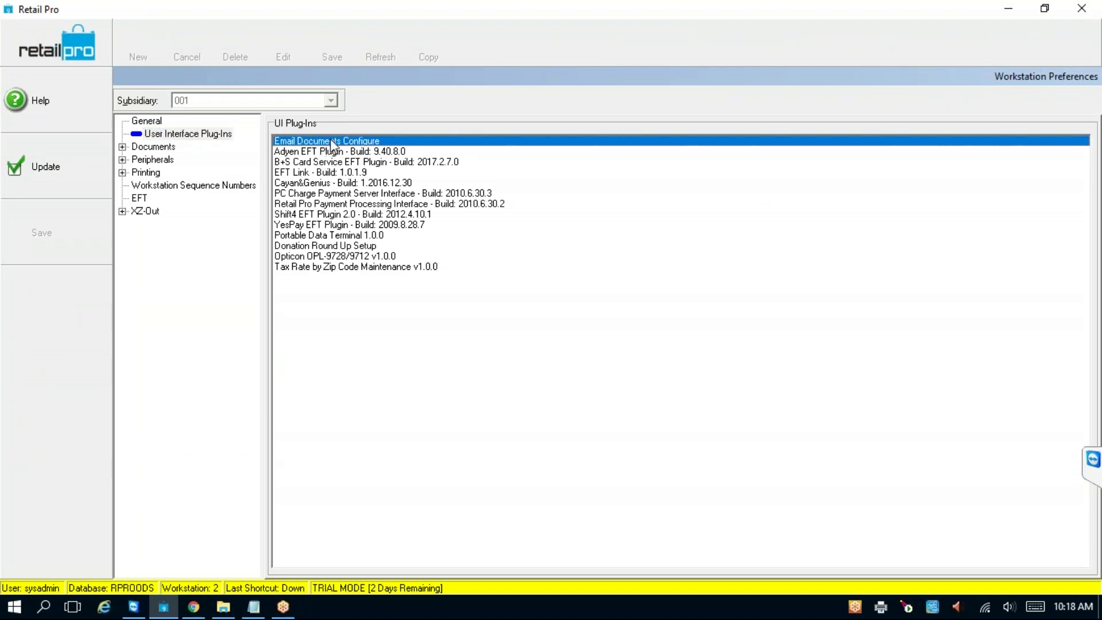
{"action": "double_click", "coordinate": [433, 144]}
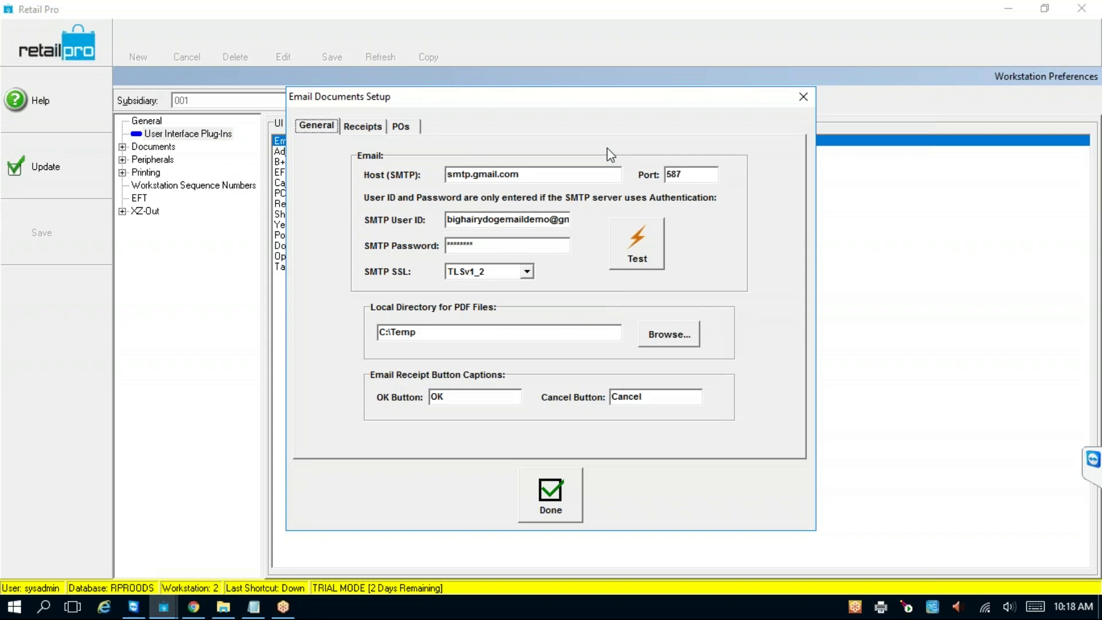
{"action": "left_click", "coordinate": [575, 501]}
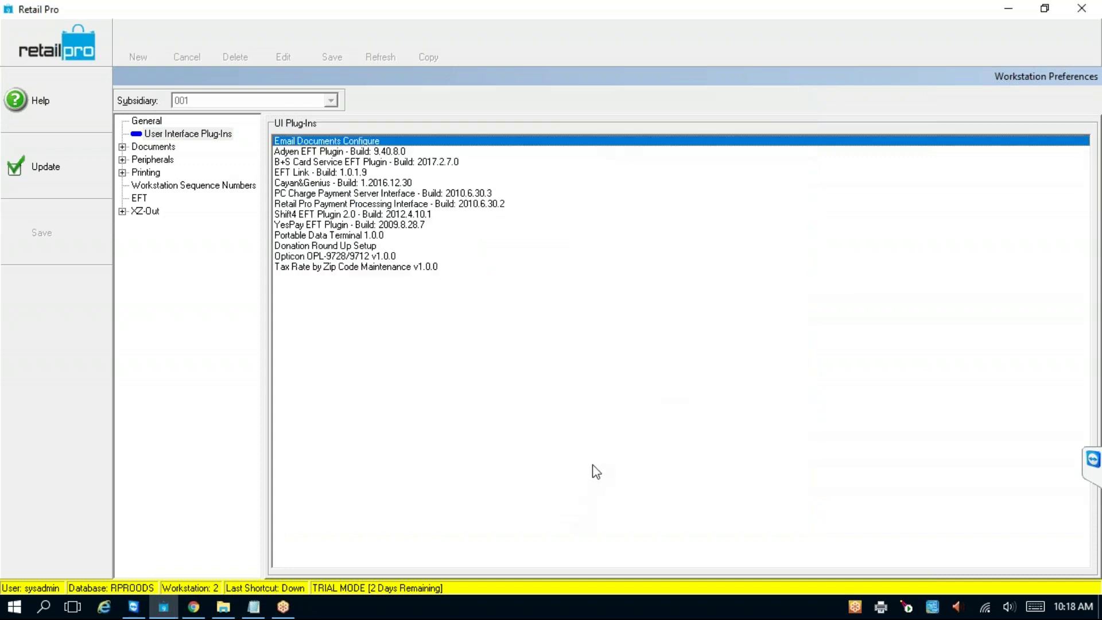
{"action": "left_click", "coordinate": [45, 167]}
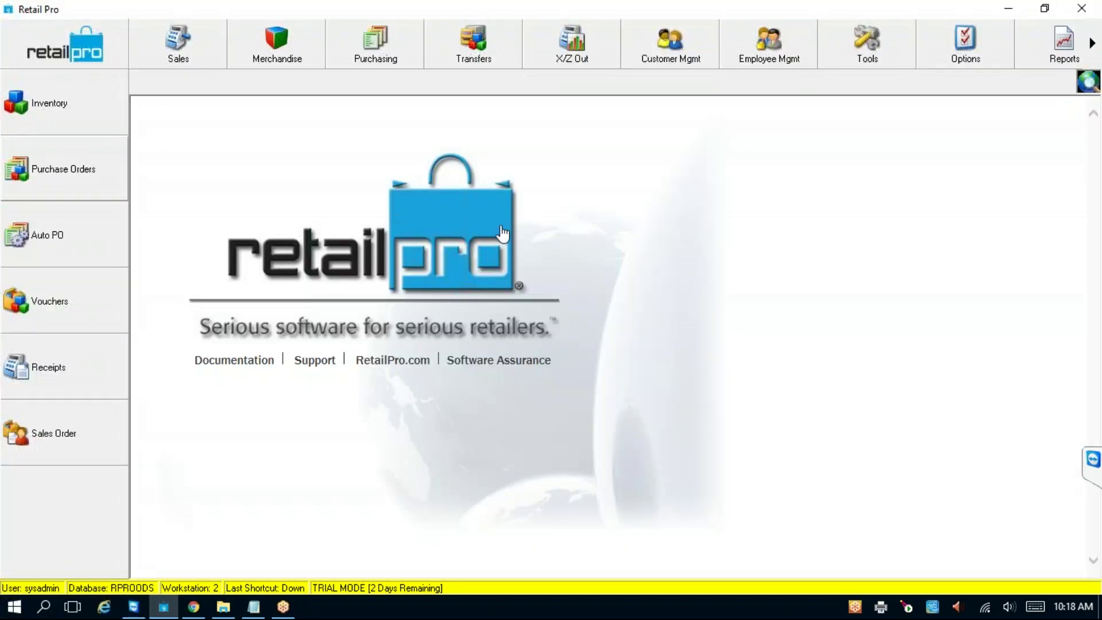